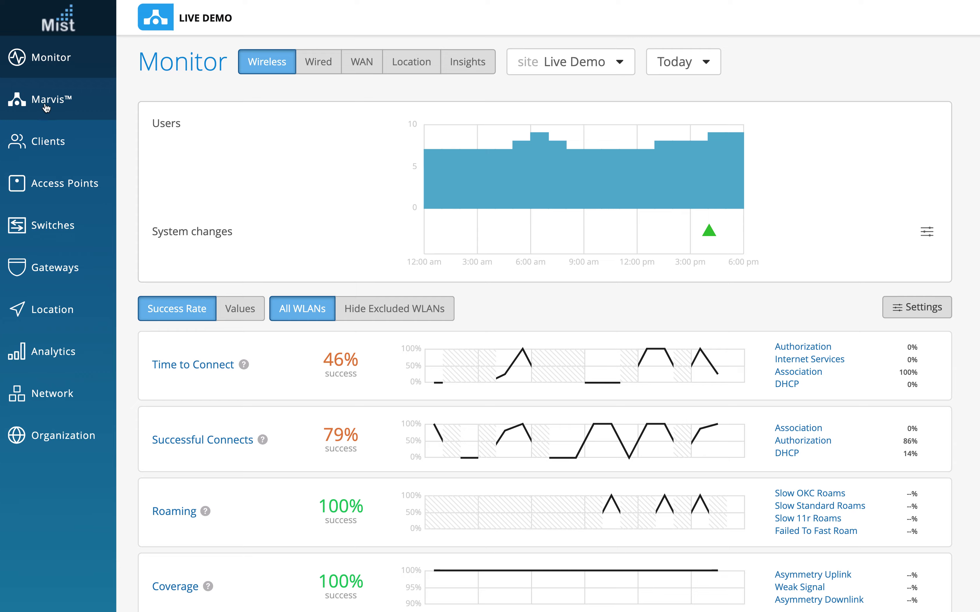
# Open Marvis and look up the client names in the Live Demo site's WiFi clients list
pyautogui.click(47, 108)
pyautogui.click(510, 203)
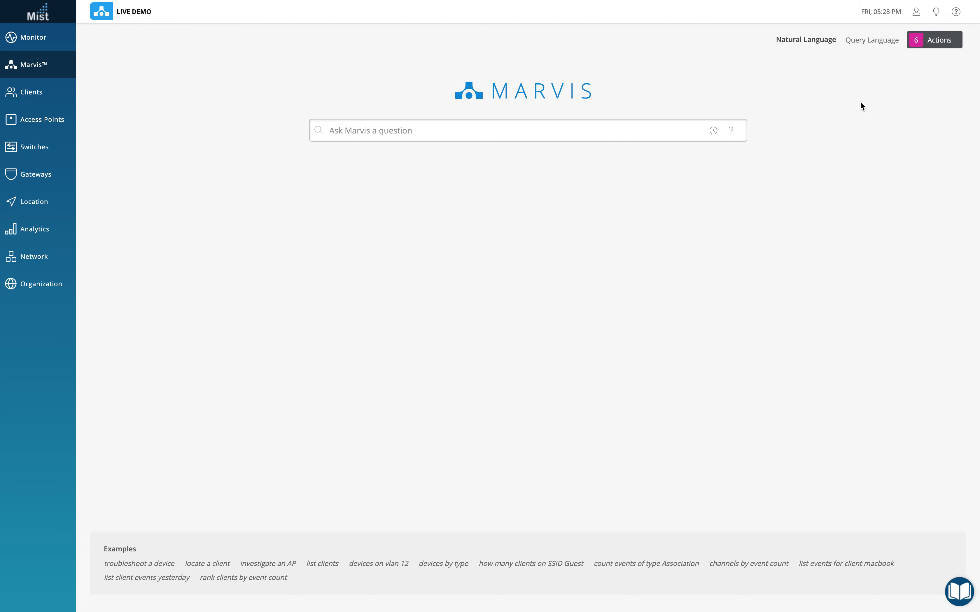
pyautogui.moveTo(35, 97)
pyautogui.click(109, 96)
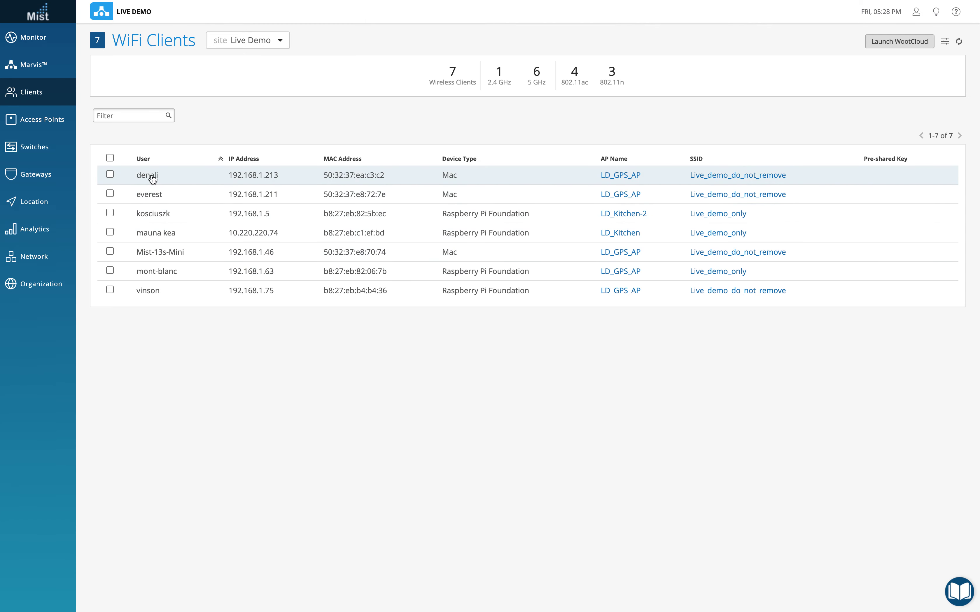
# Return to Marvis and ask it to "troubleshoot denali"
pyautogui.doubleClick(40, 69)
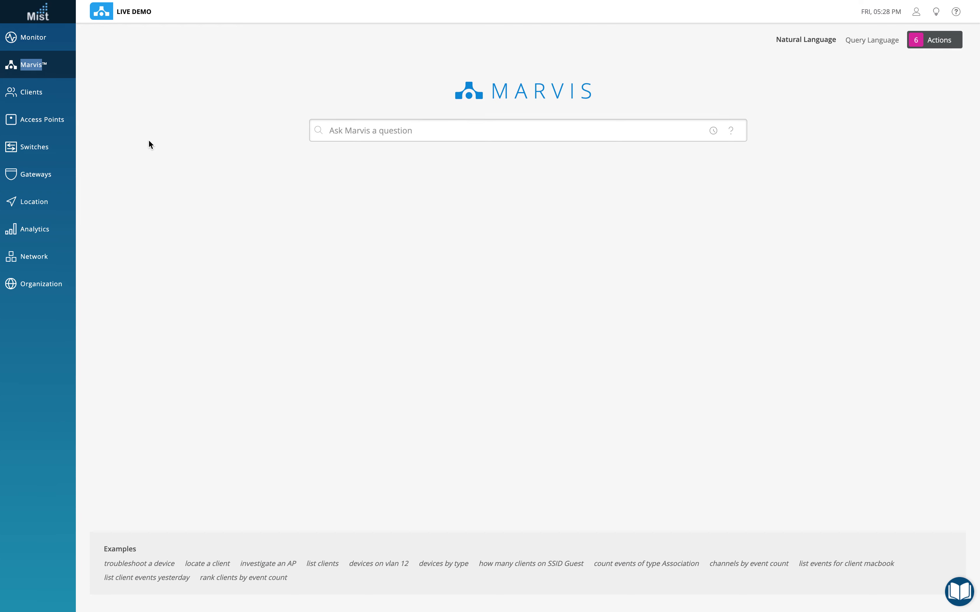
pyautogui.click(360, 130)
pyautogui.write('trroubn')
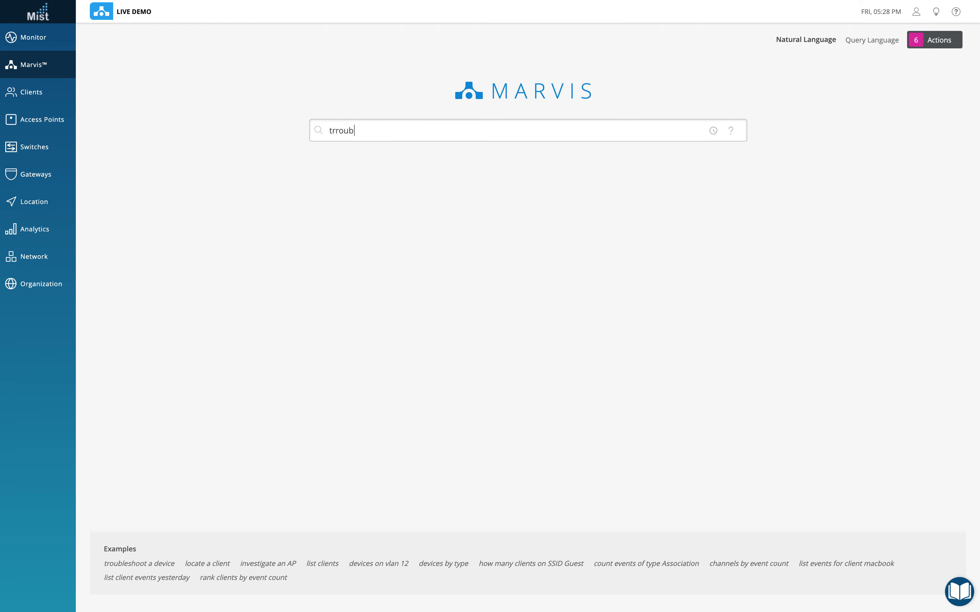
pyautogui.press('BackSpace')
pyautogui.press('BackSpace')
pyautogui.press('BackSpace')
pyautogui.press('BackSpace')
pyautogui.write('oubleshoot den')
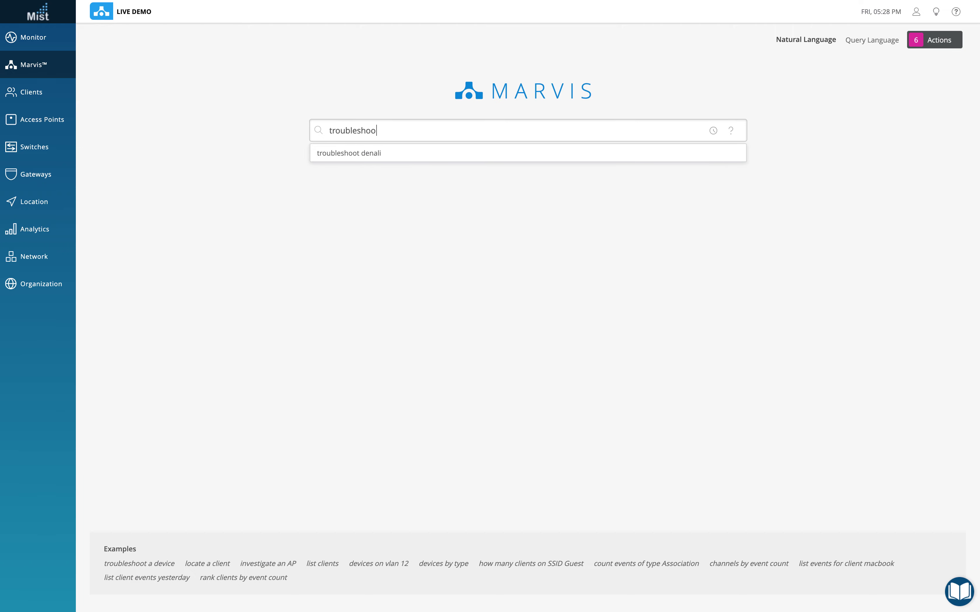
pyautogui.write('ali')
pyautogui.press('Return')
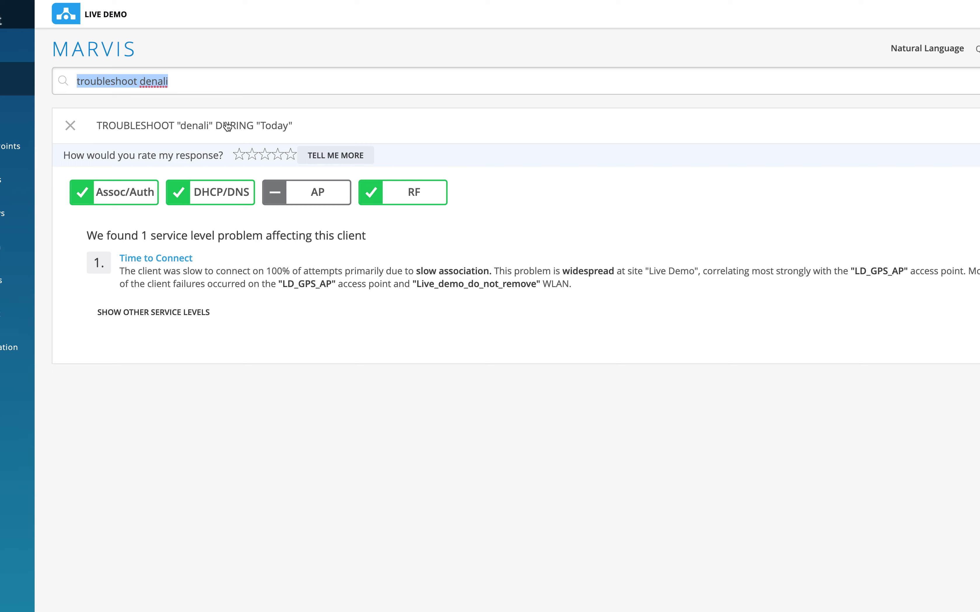
# Change the period of the denali troubleshooting query to Last 7 Days and rerun it
pyautogui.click(278, 125)
pyautogui.click(294, 127)
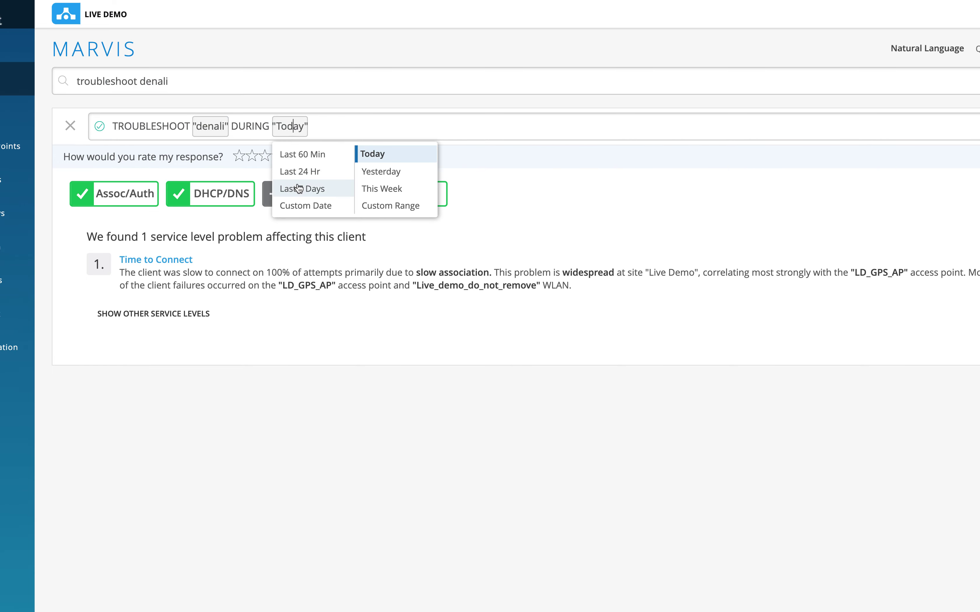
pyautogui.click(297, 189)
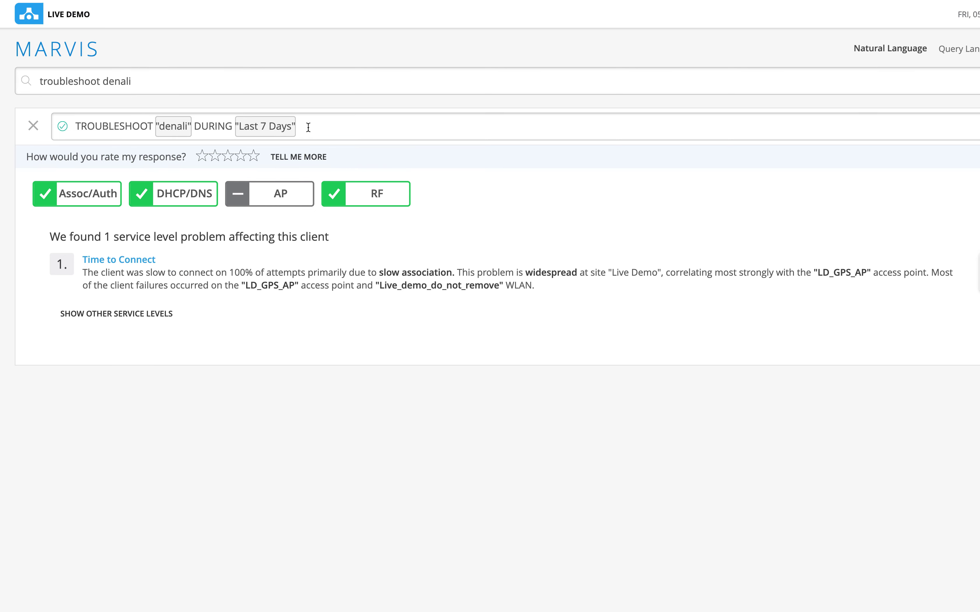
pyautogui.press('Return')
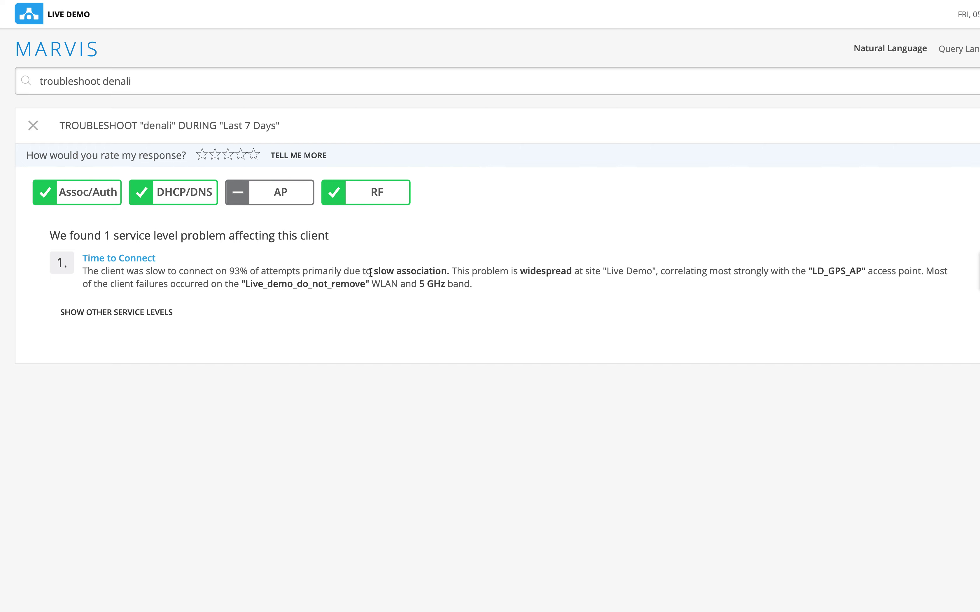
# Examine the Time to Connect finding for the cause and scope of the client's problem
pyautogui.moveTo(373, 272); pyautogui.dragTo(446, 270)
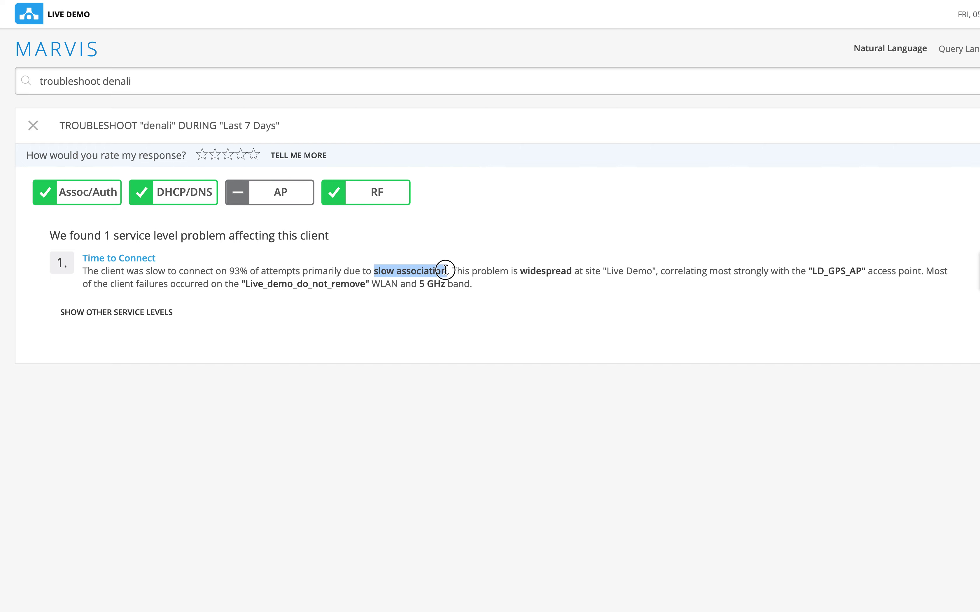
pyautogui.moveTo(520, 271); pyautogui.dragTo(652, 270)
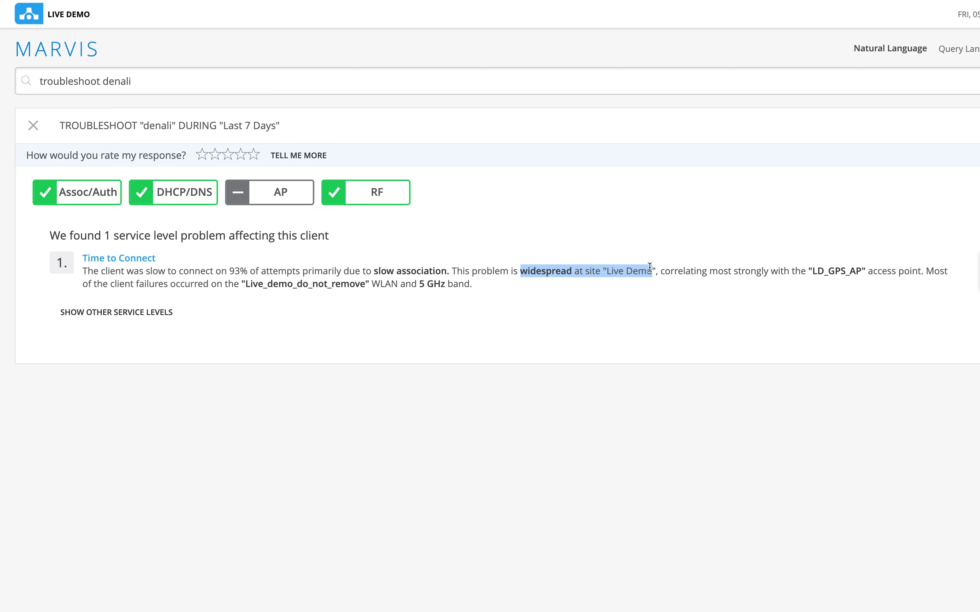
pyautogui.click(566, 276)
pyautogui.doubleClick(551, 274)
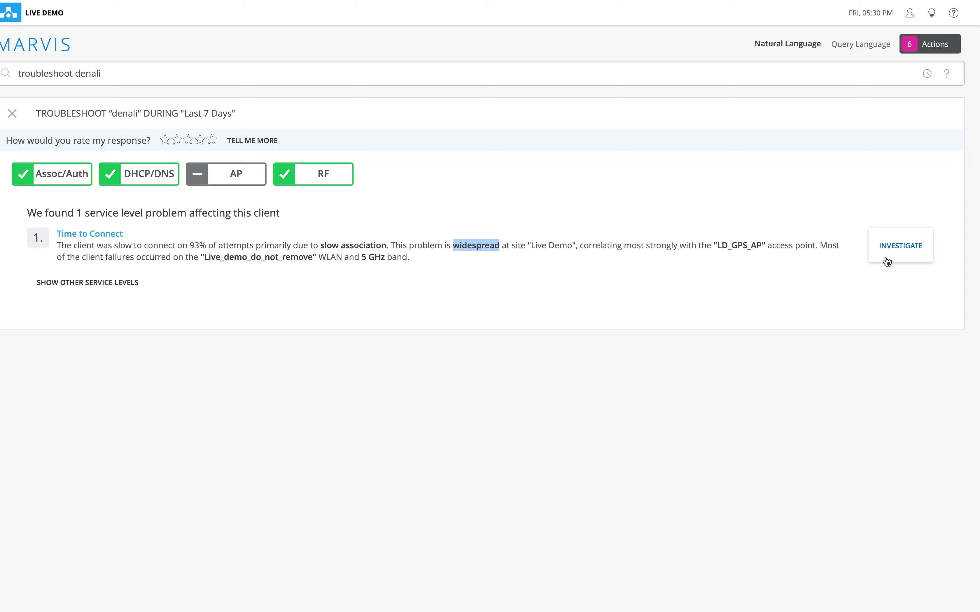
# Investigate denali's Time to Connect problem and view its Service Levels charts
pyautogui.click(903, 254)
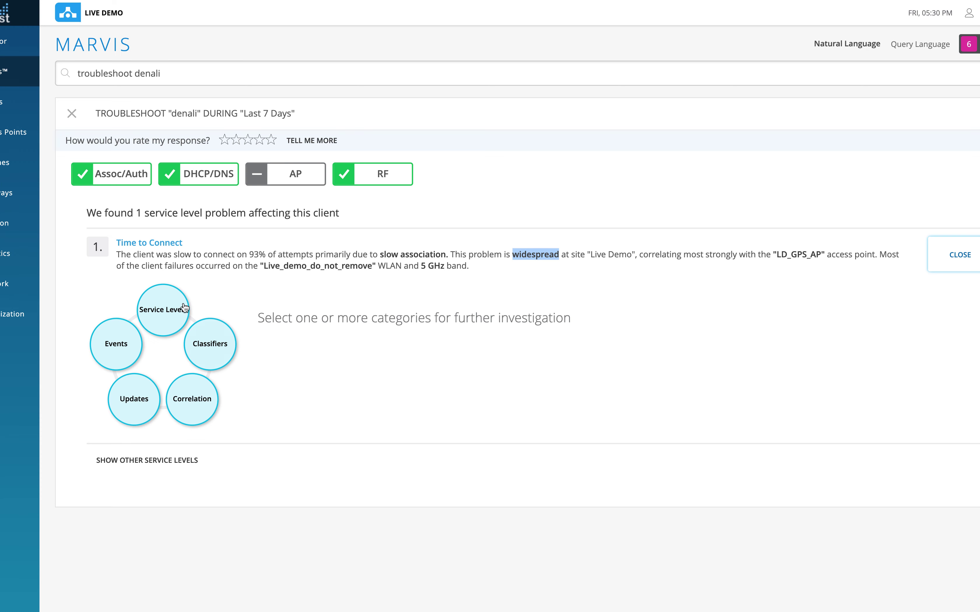
pyautogui.click(166, 313)
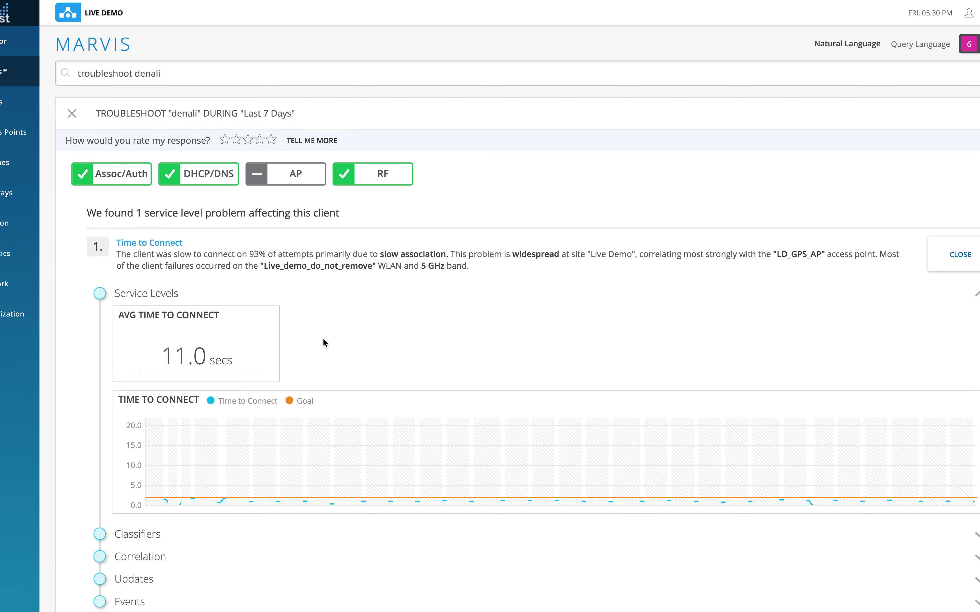
pyautogui.scroll(-1, 64, 425)
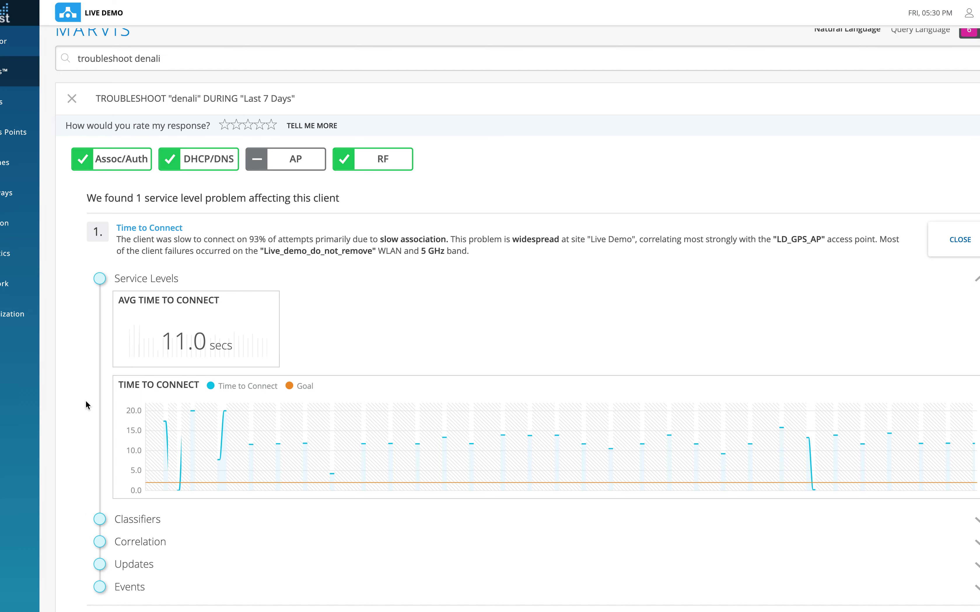
pyautogui.scroll(-2, 328, 329)
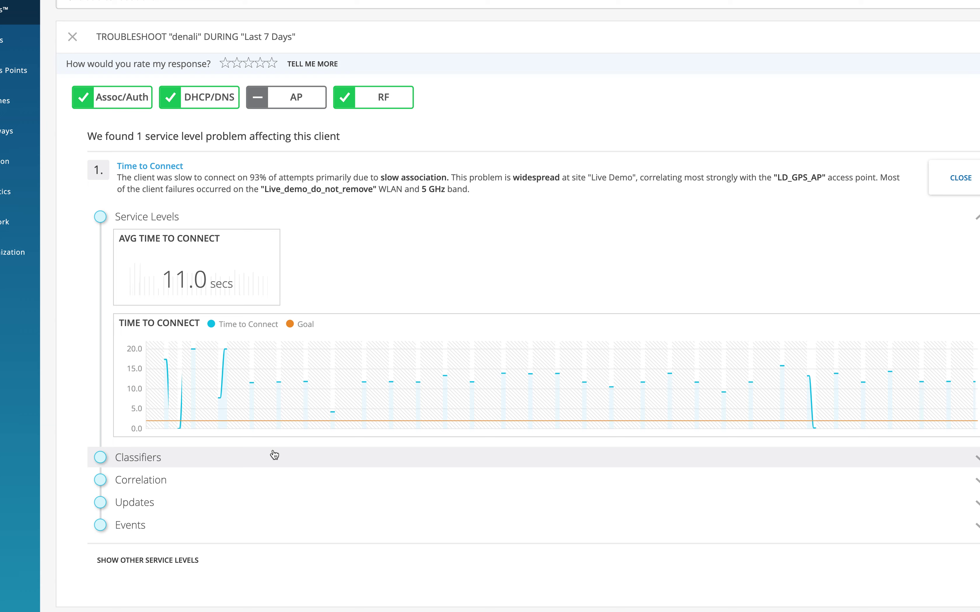
# Expand the Events category of the investigation and show only the Bad events
pyautogui.click(114, 528)
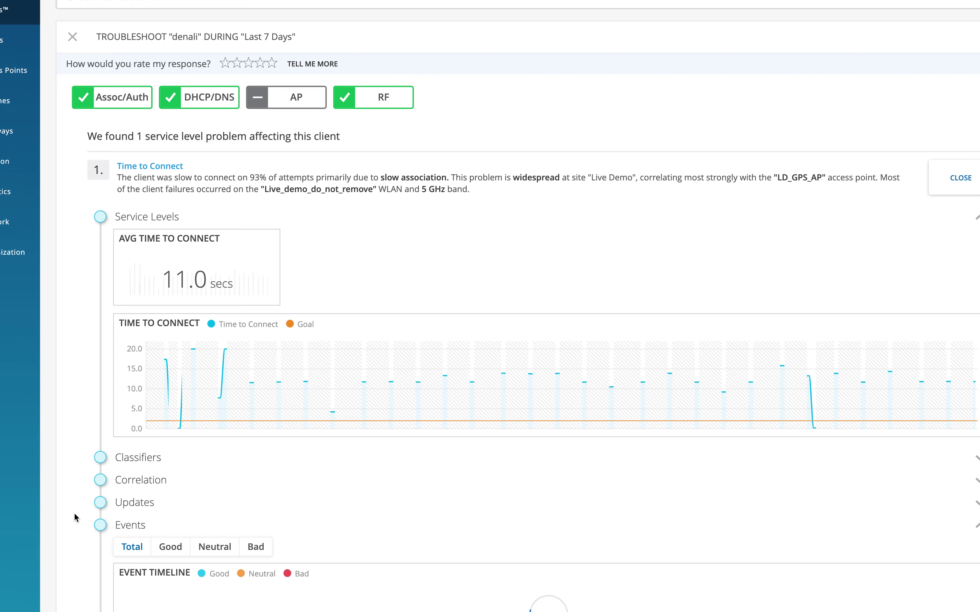
pyautogui.scroll(-4, 74, 513)
pyautogui.scroll(-1, 75, 514)
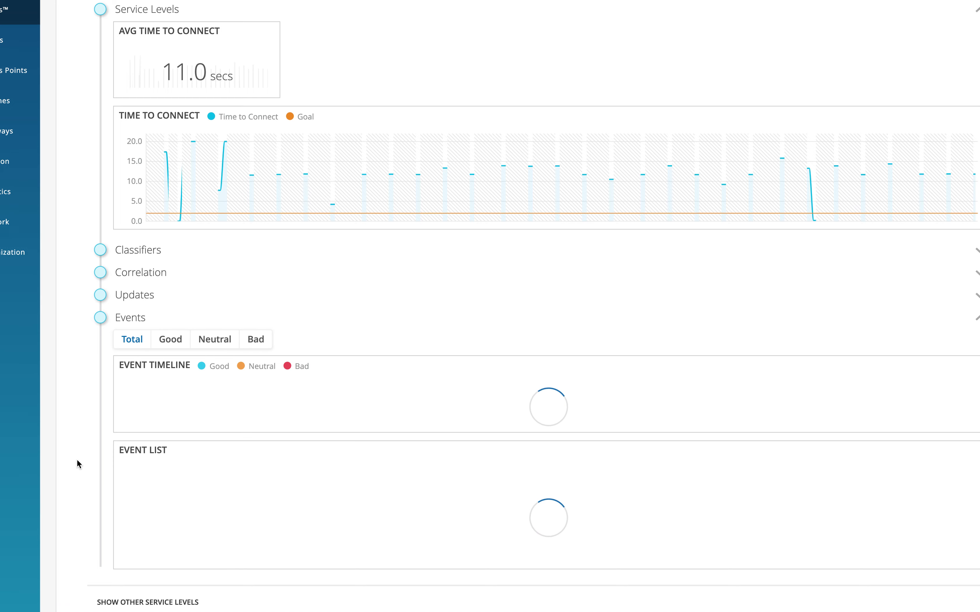
pyautogui.scroll(-1, 76, 464)
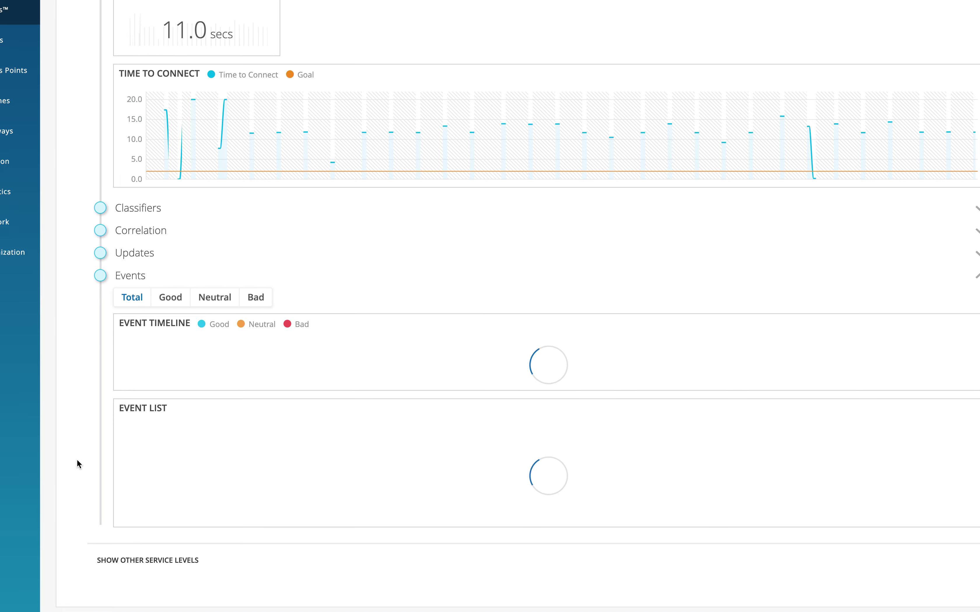
pyautogui.click(262, 299)
pyautogui.click(261, 300)
pyautogui.click(322, 303)
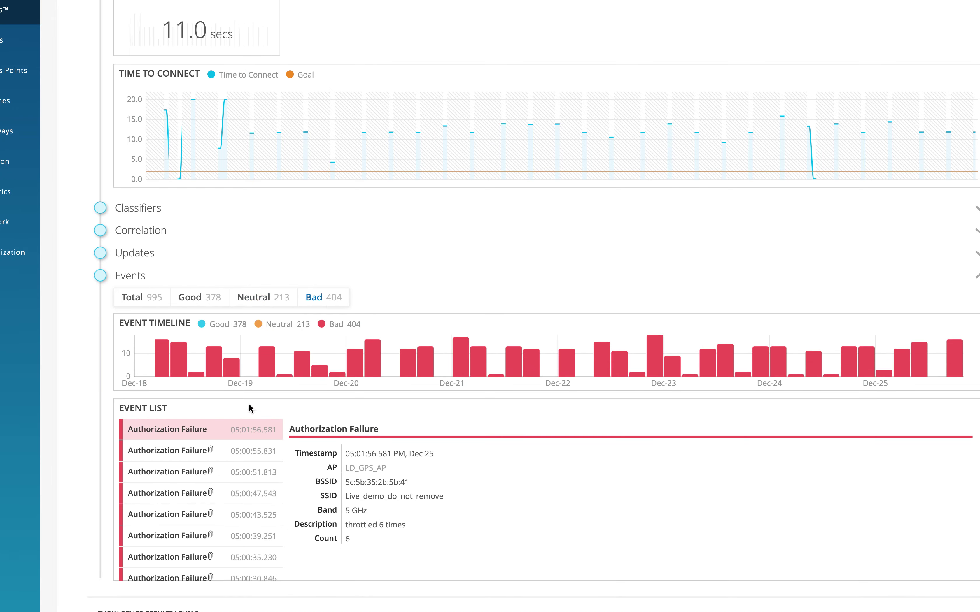
# Examine the details and description of the Authorization Failure event at 05:00:51.813 in the event list
pyautogui.click(181, 455)
pyautogui.click(177, 477)
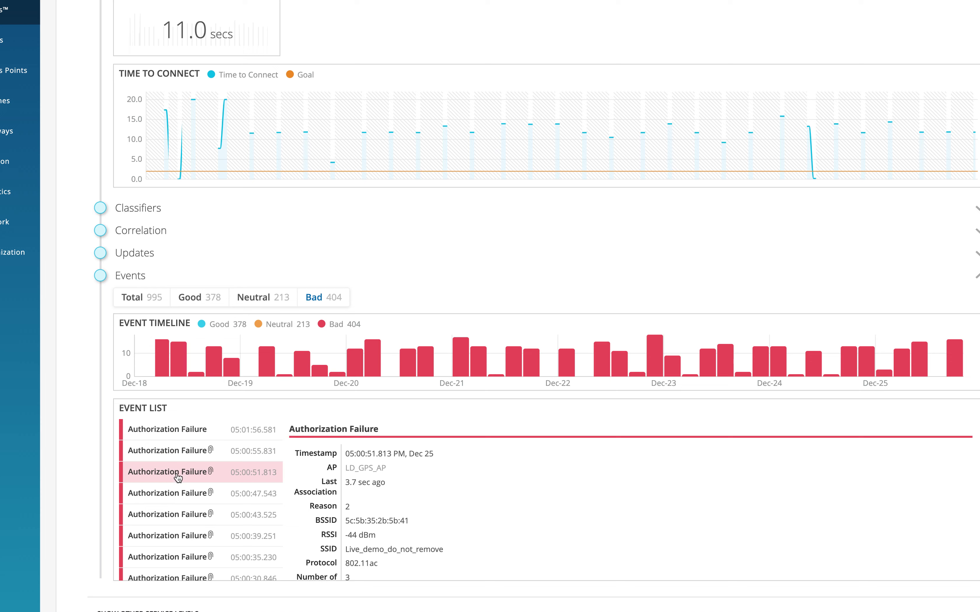
pyautogui.scroll(-3, 167, 500)
pyautogui.scroll(3, 168, 501)
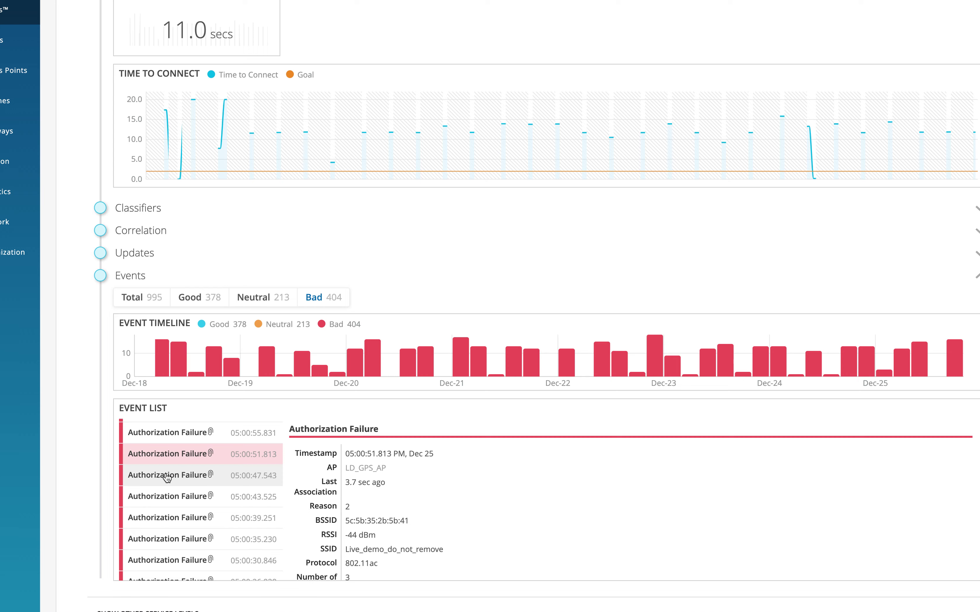
pyautogui.scroll(-2, 392, 412)
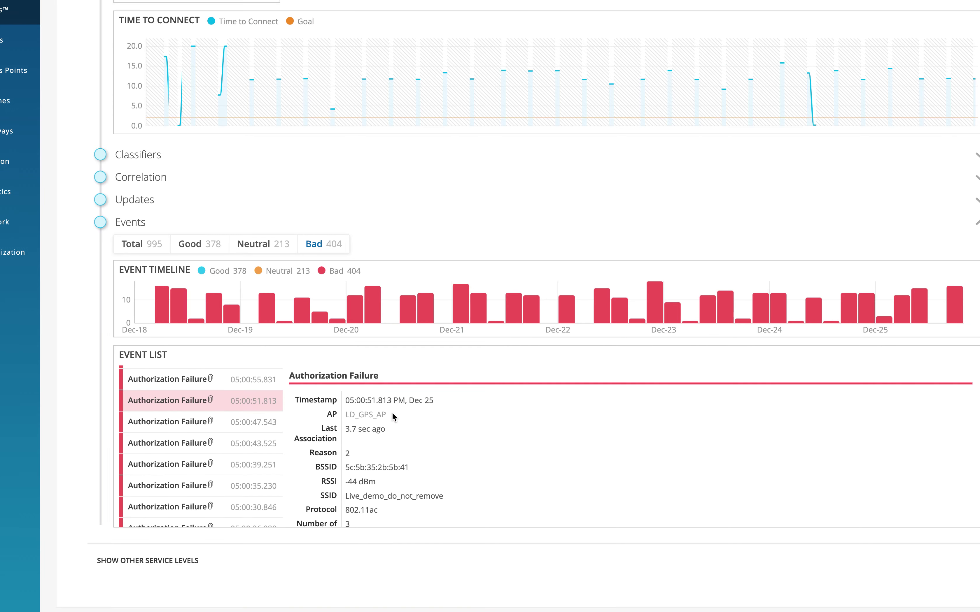
pyautogui.scroll(-5, 387, 458)
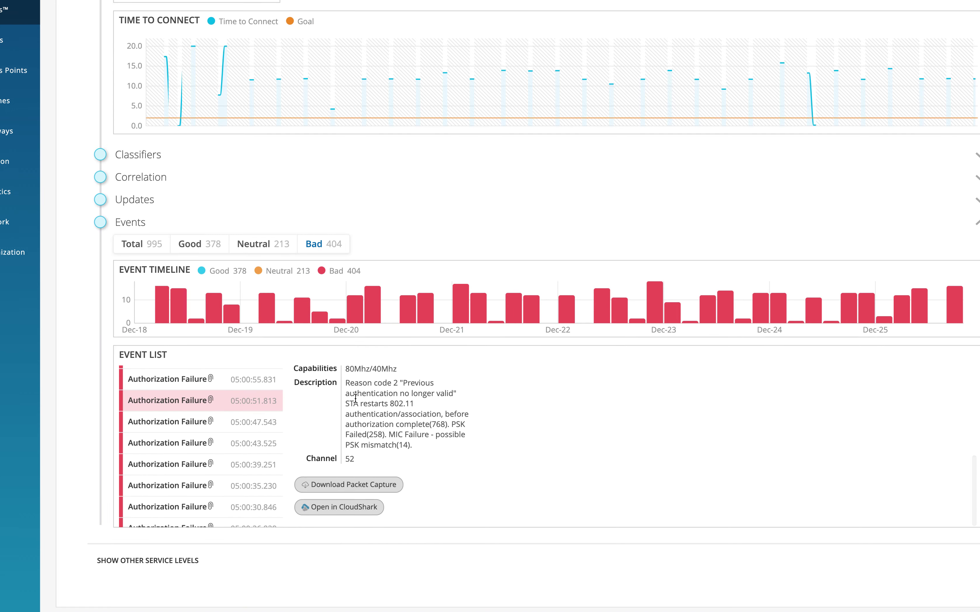
pyautogui.moveTo(350, 383); pyautogui.dragTo(378, 435)
pyautogui.click(403, 461)
pyautogui.scroll(3, 458, 438)
pyautogui.scroll(-3, 458, 438)
pyautogui.click(473, 396)
# Replace the Marvis question with "what is wrong with my site" and submit it
pyautogui.scroll(10, 500, 267)
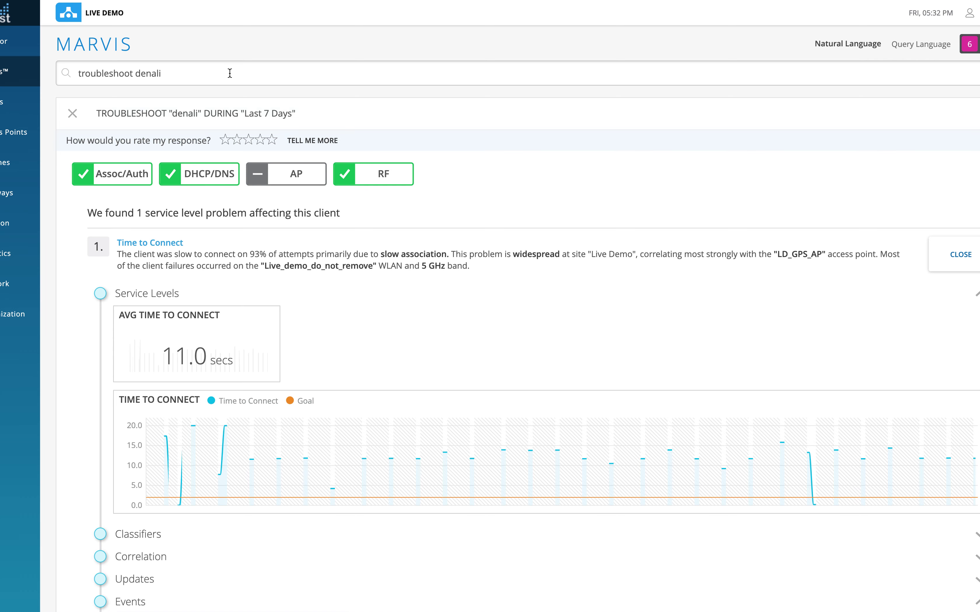
pyautogui.tripleClick(198, 81)
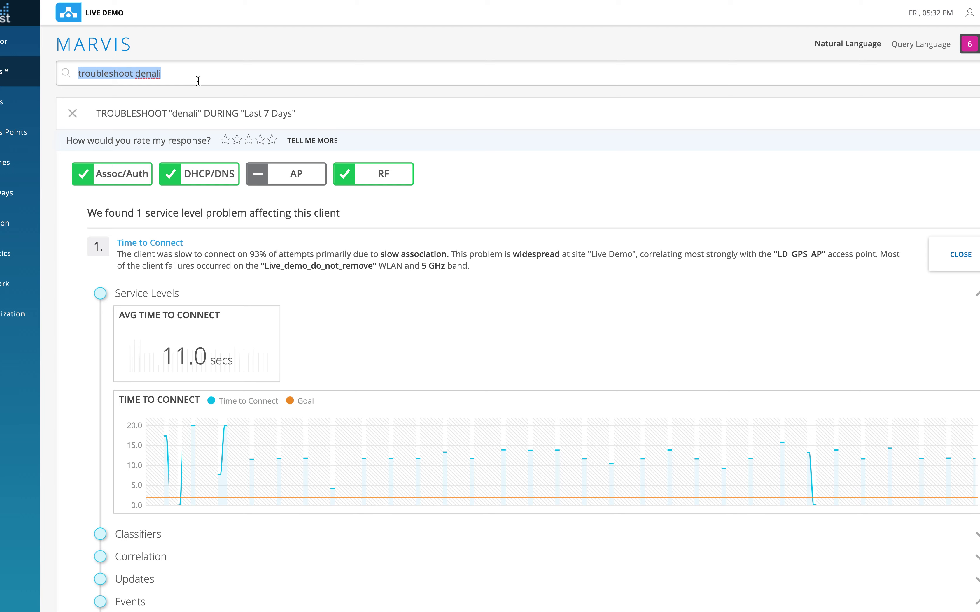
pyautogui.write("wah's w")
pyautogui.press('BackSpace')
pyautogui.press('BackSpace')
pyautogui.press('BackSpace')
pyautogui.press('BackSpace')
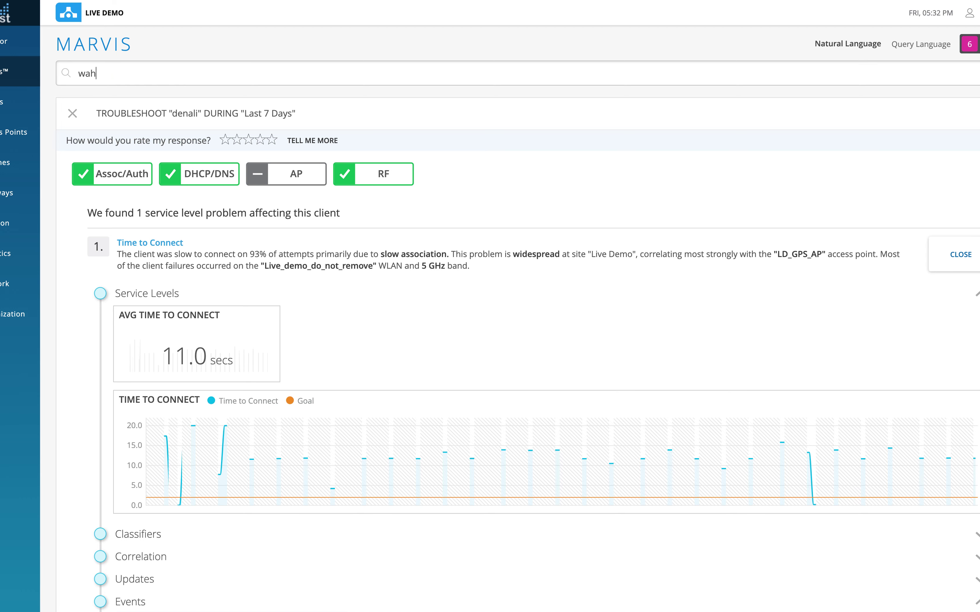
pyautogui.press('BackSpace')
pyautogui.press('BackSpace')
pyautogui.write('hat wh')
pyautogui.press('BackSpace')
pyautogui.press('BackSpace')
pyautogui.write('is wrong with s')
pyautogui.press('BackSpace')
pyautogui.write('my site')
pyautogui.press('Return')
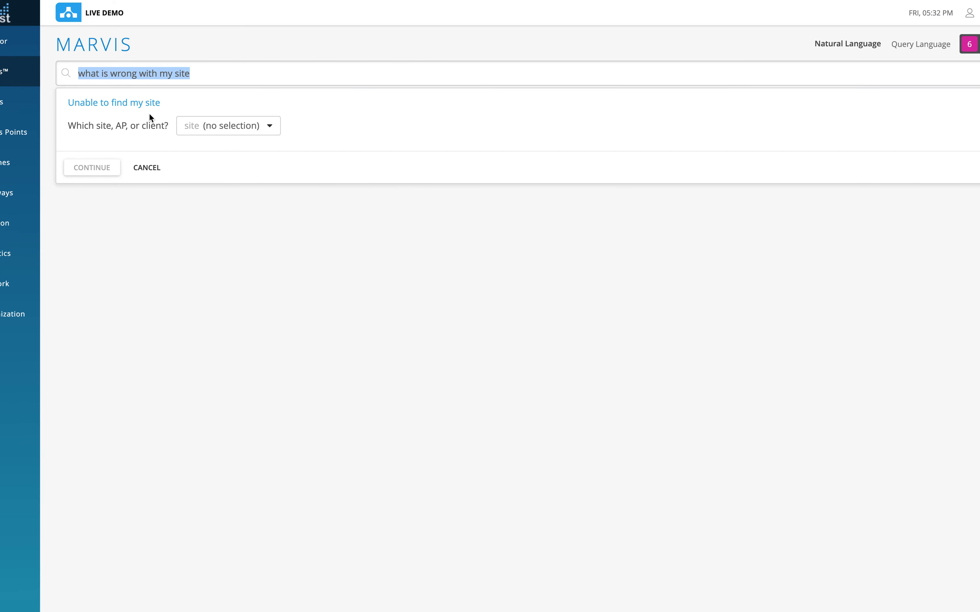
# Select Live Demo as the site to troubleshoot and set the query period to Last 7 Days
pyautogui.click(270, 129)
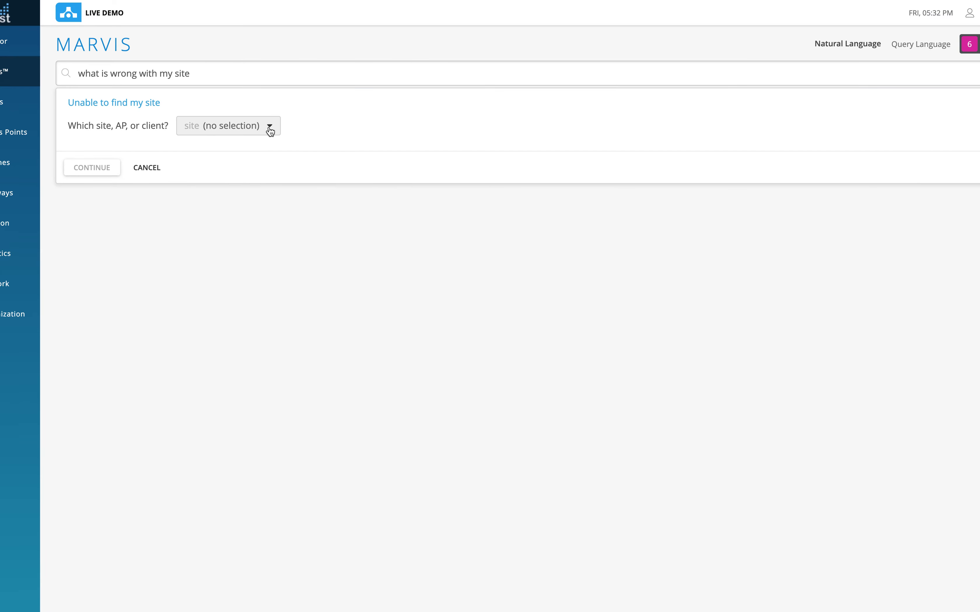
pyautogui.click(270, 129)
pyautogui.click(226, 192)
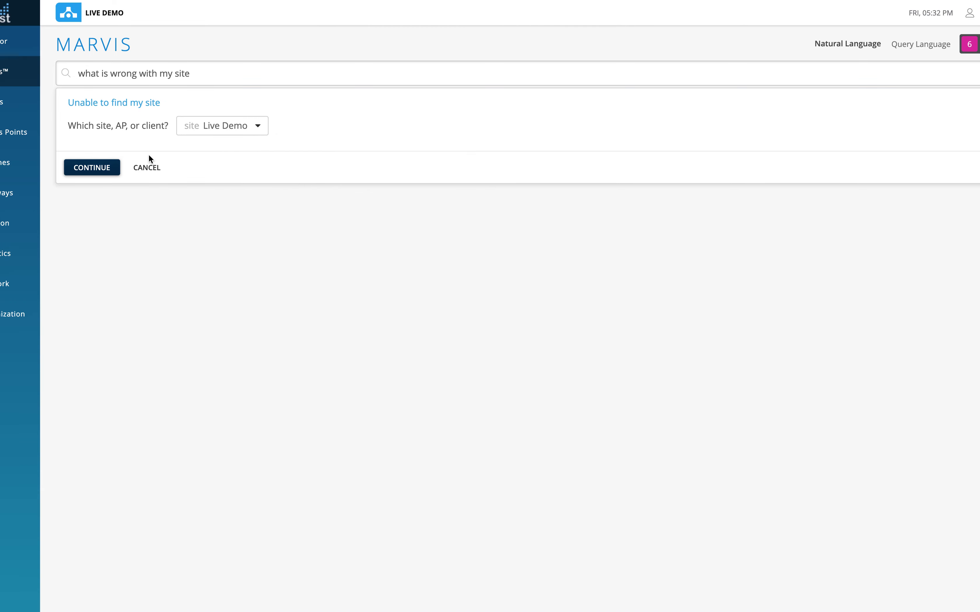
pyautogui.click(95, 169)
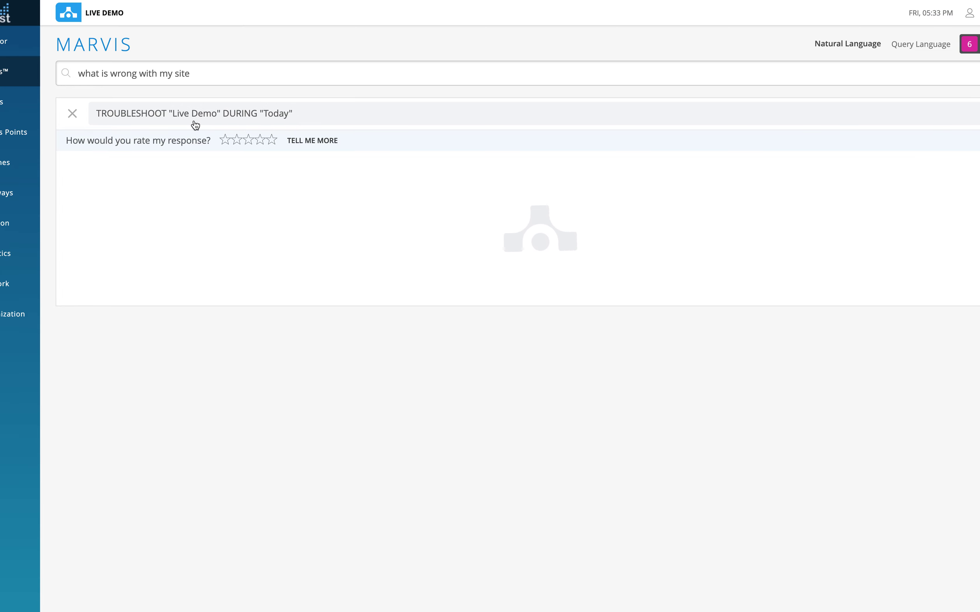
pyautogui.click(288, 115)
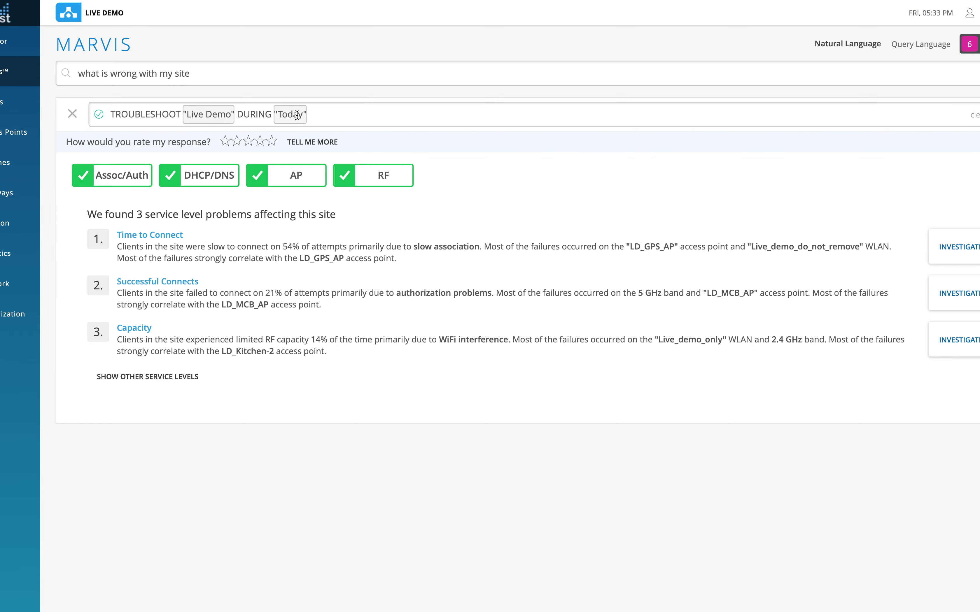
pyautogui.click(289, 170)
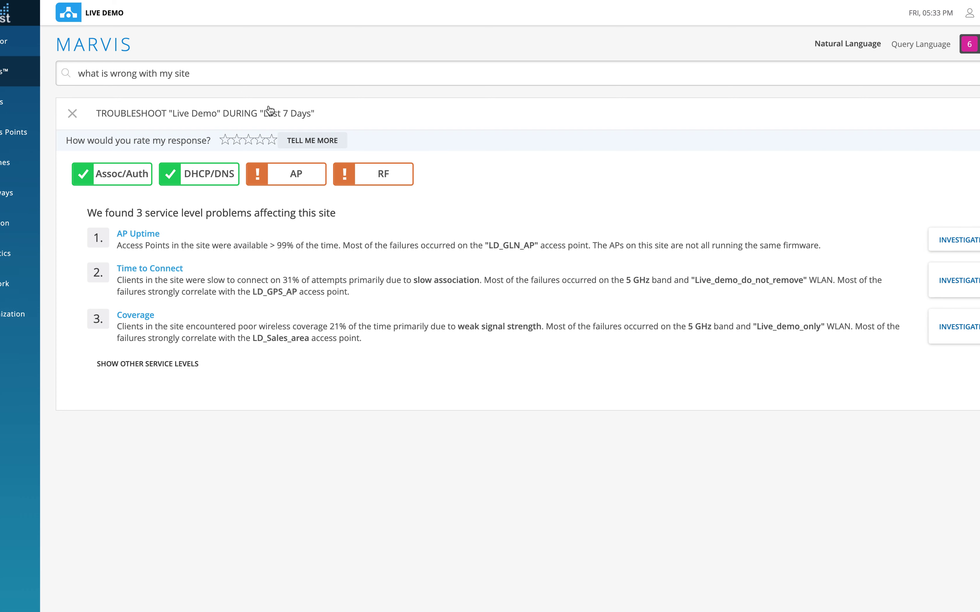
# Replace the Marvis question with "unhappy users" and submit it
pyautogui.click(219, 74)
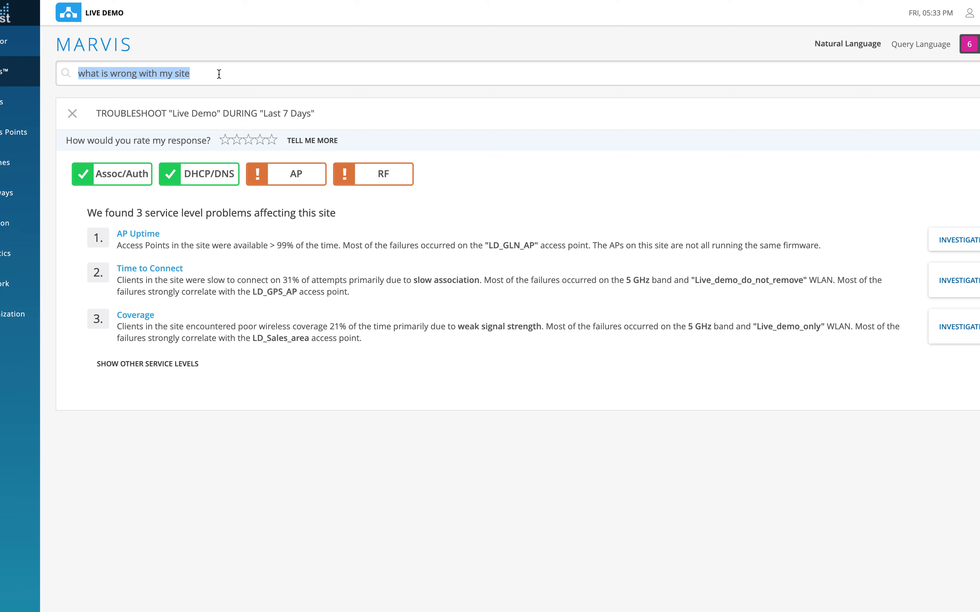
pyautogui.write('unhapp')
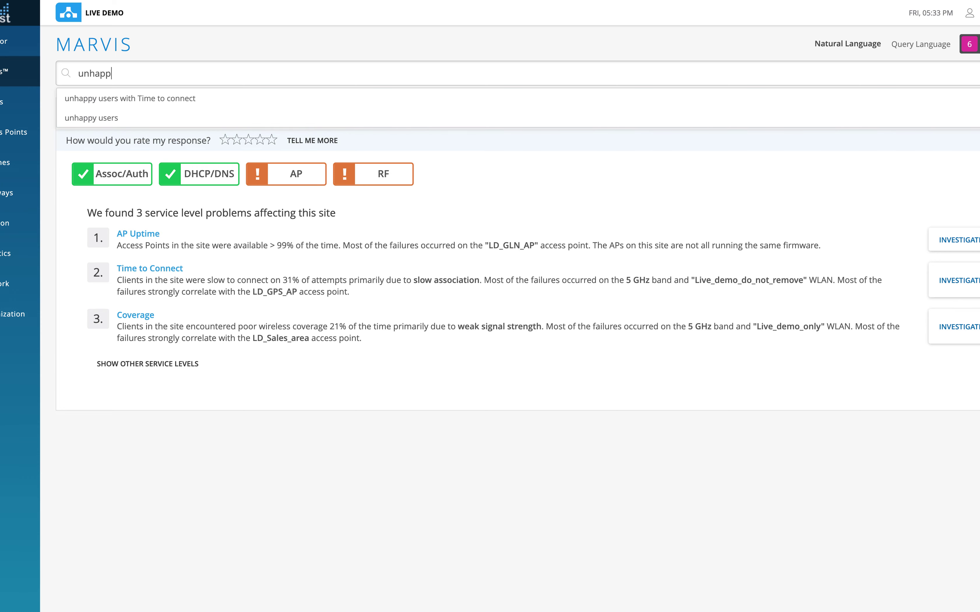
pyautogui.write('y users')
pyautogui.press('Return')
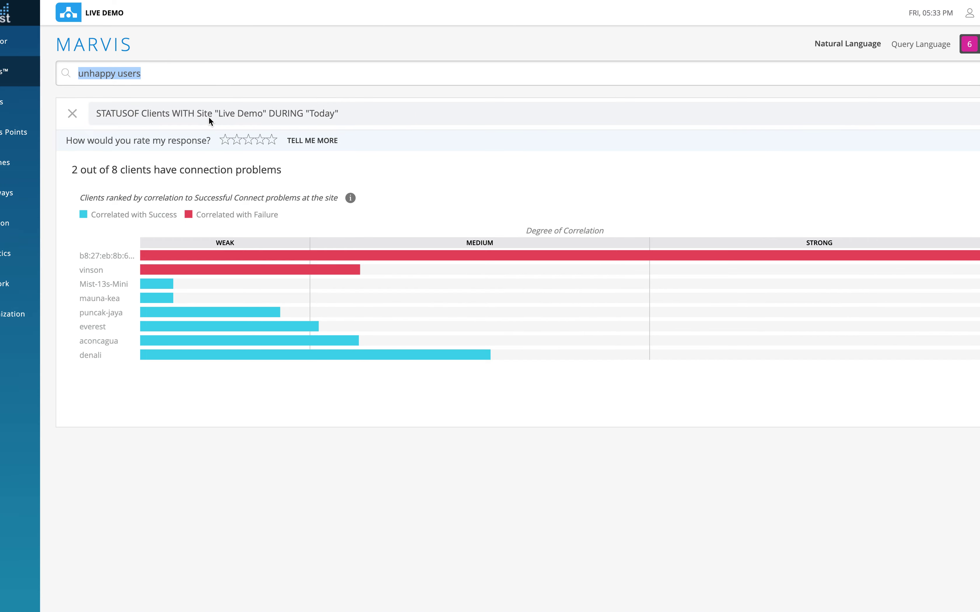
# Set the client status query's period to Last 7 Days and review the ranking of clients by connection problems
pyautogui.click(322, 115)
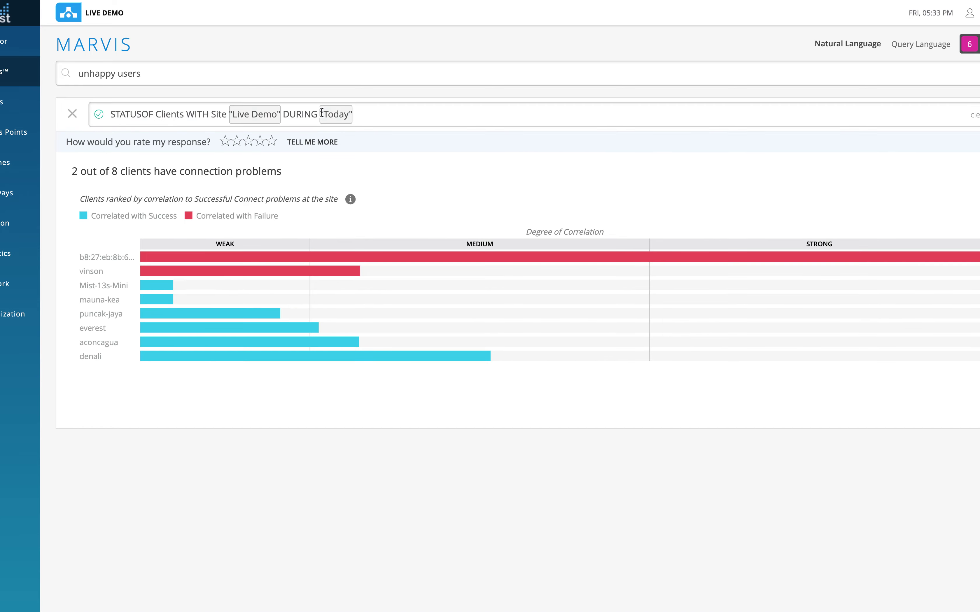
pyautogui.click(324, 114)
pyautogui.click(338, 167)
pyautogui.press('Return')
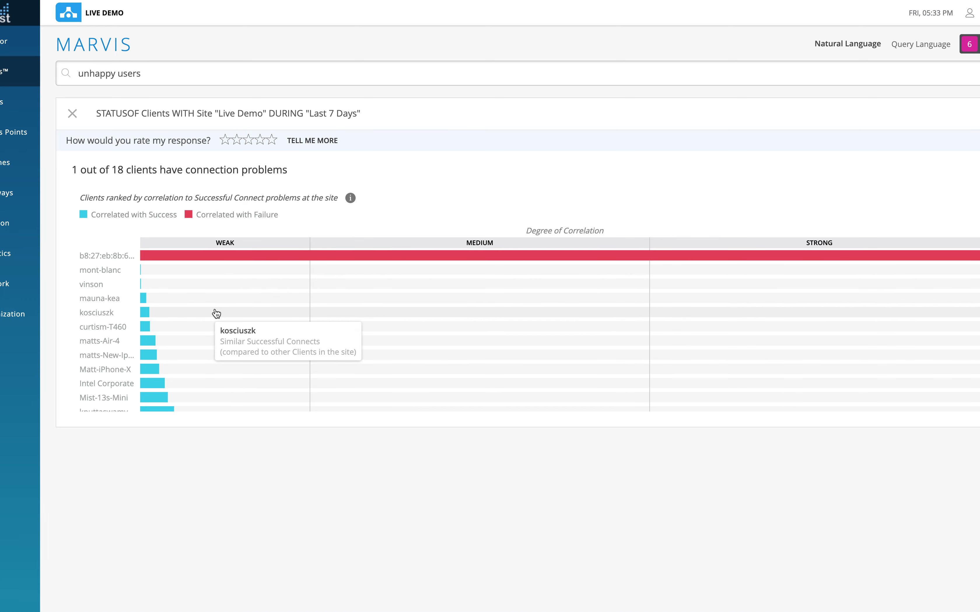
pyautogui.scroll(-1, 217, 314)
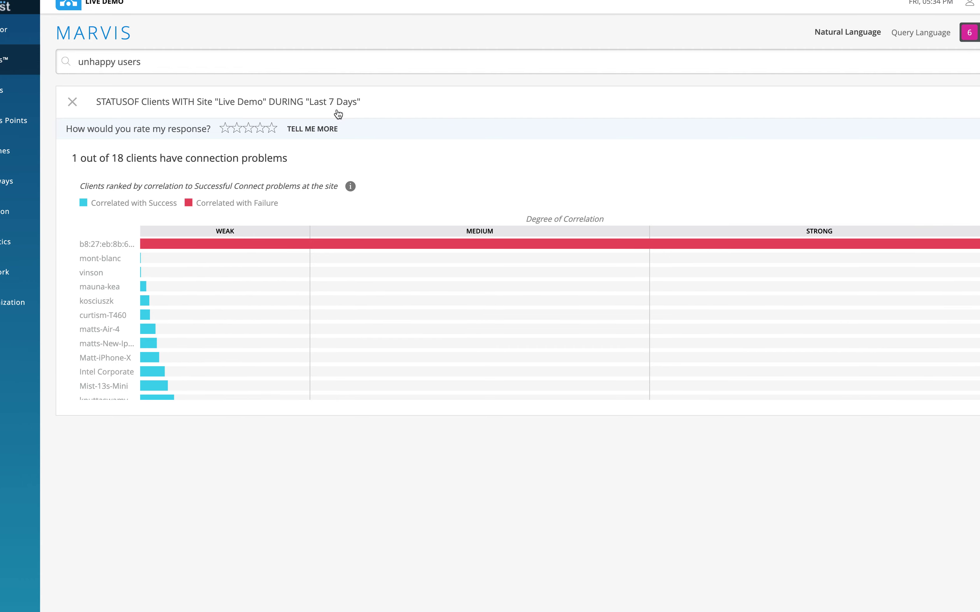
pyautogui.moveTo(269, 286)
pyautogui.scroll(-3, 212, 343)
pyautogui.scroll(3, 212, 344)
# Replace the Marvis question with "roaming of denali" and submit it
pyautogui.tripleClick(179, 61)
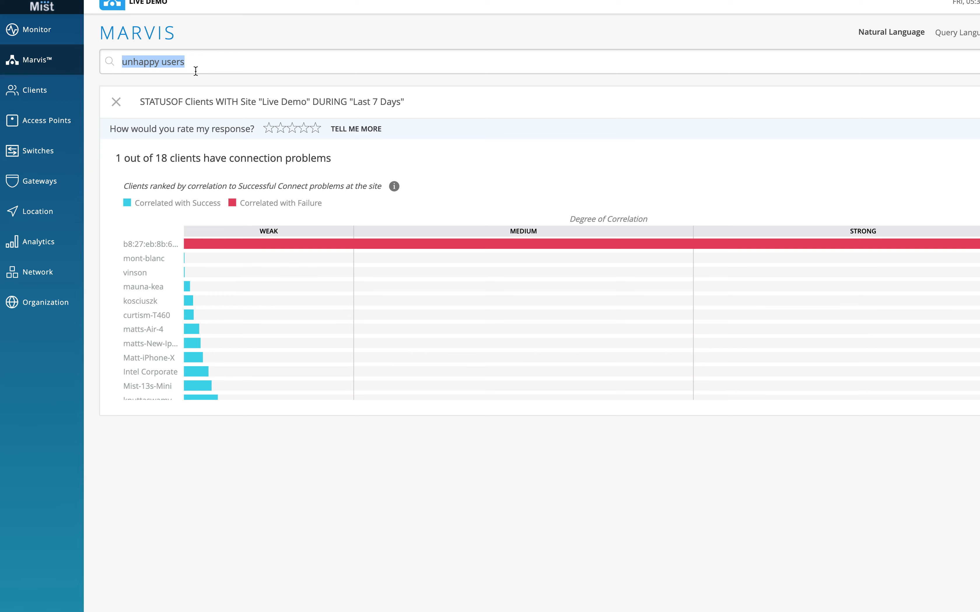
pyautogui.press('BackSpace')
pyautogui.write('roaming of denali')
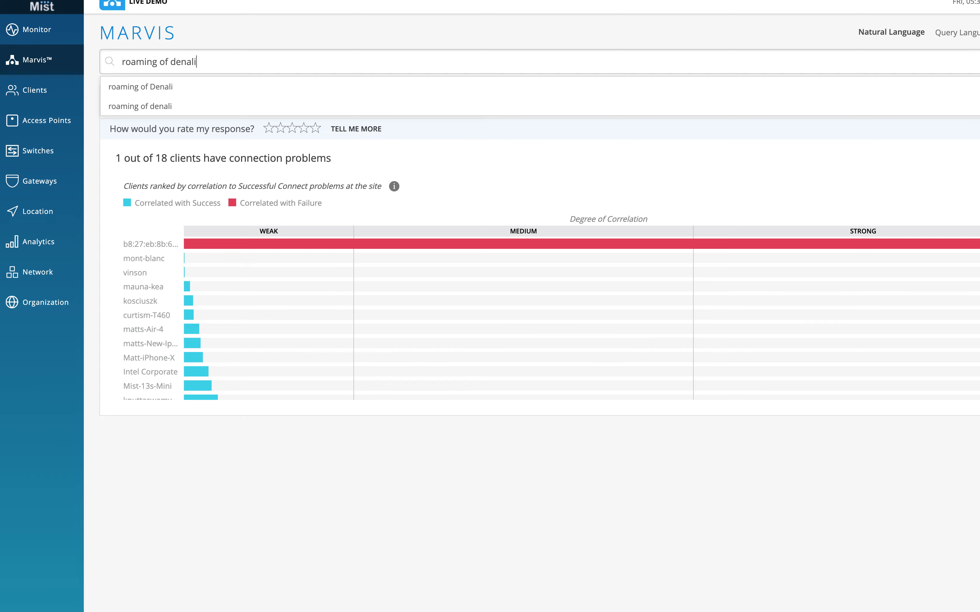
pyautogui.press('Return')
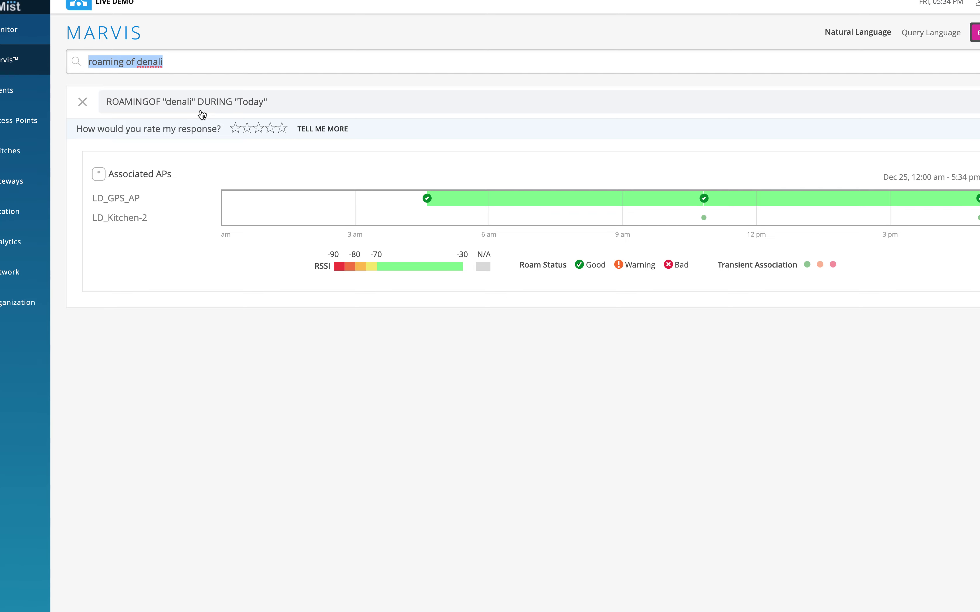
# Set the roaming query's period to Last 7 Days and examine denali's timeline of associated APs
pyautogui.click(257, 107)
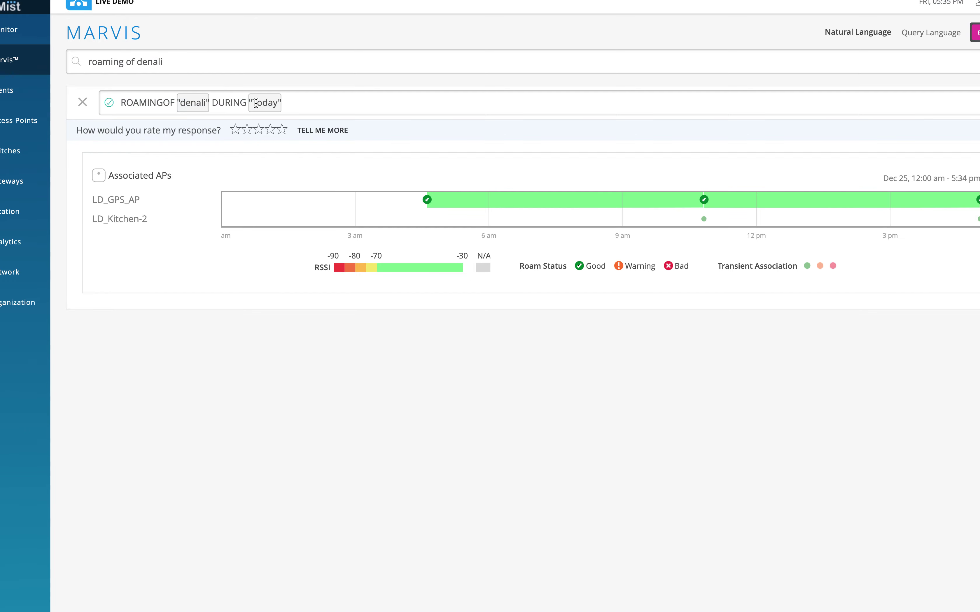
pyautogui.click(271, 104)
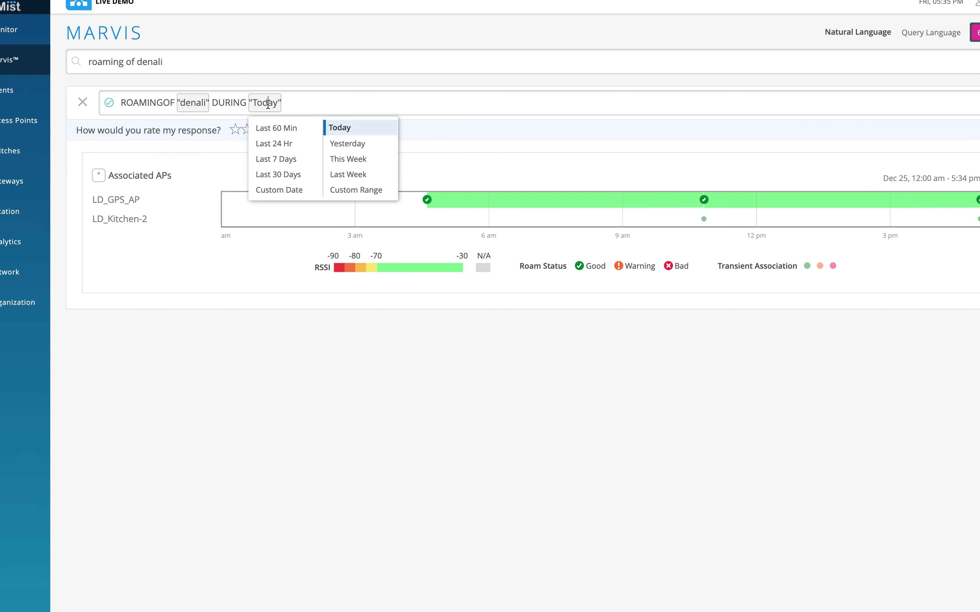
pyautogui.click(284, 160)
pyautogui.press('Return')
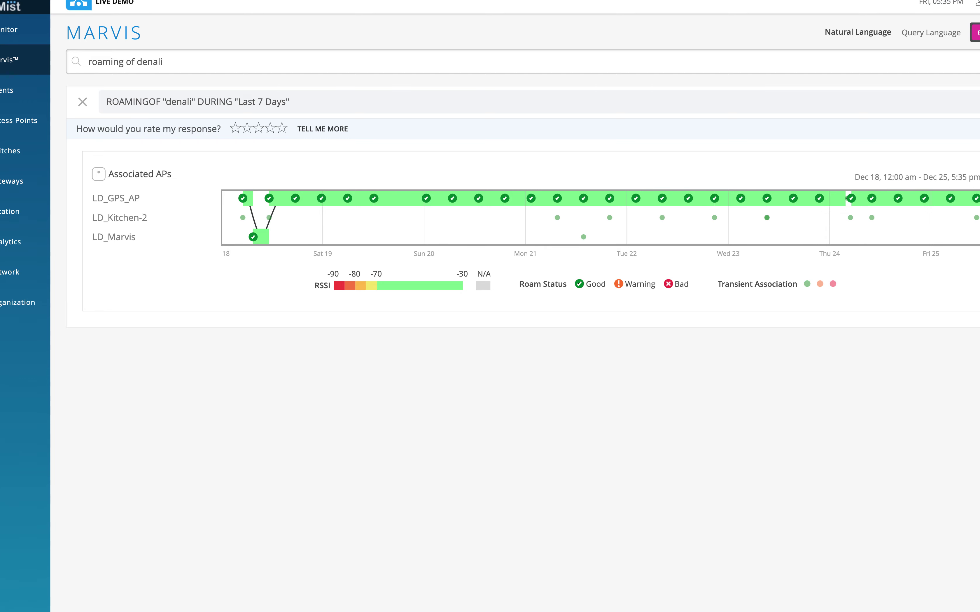
pyautogui.moveTo(251, 224)
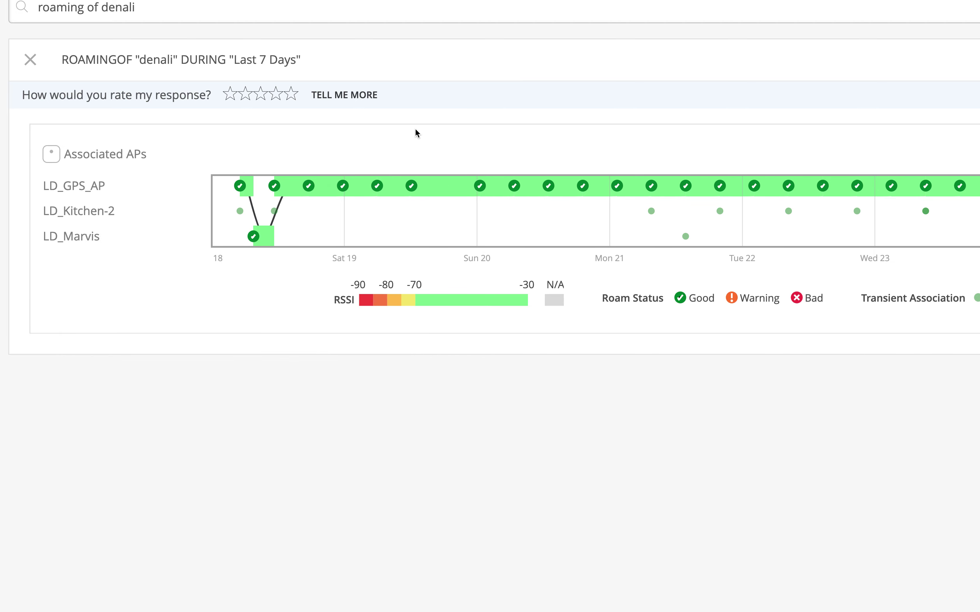
pyautogui.hscroll(3, 419, 156)
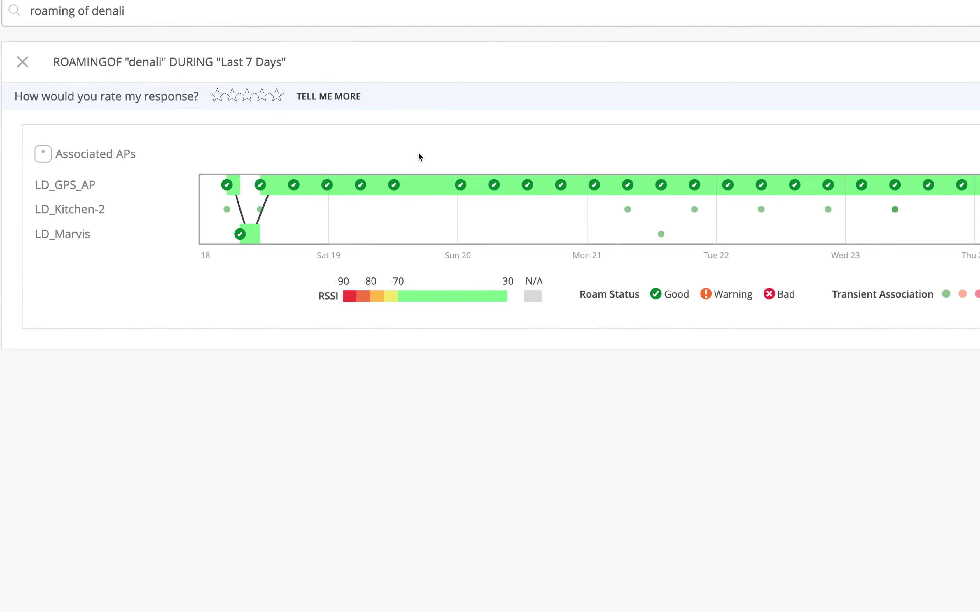
pyautogui.hscroll(3, 396, 156)
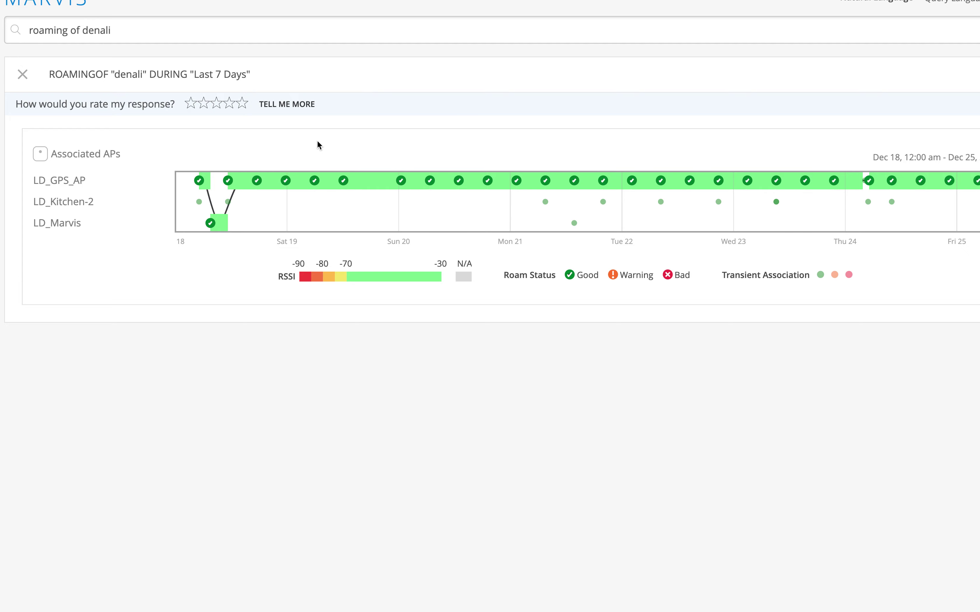
pyautogui.scroll(2, 305, 144)
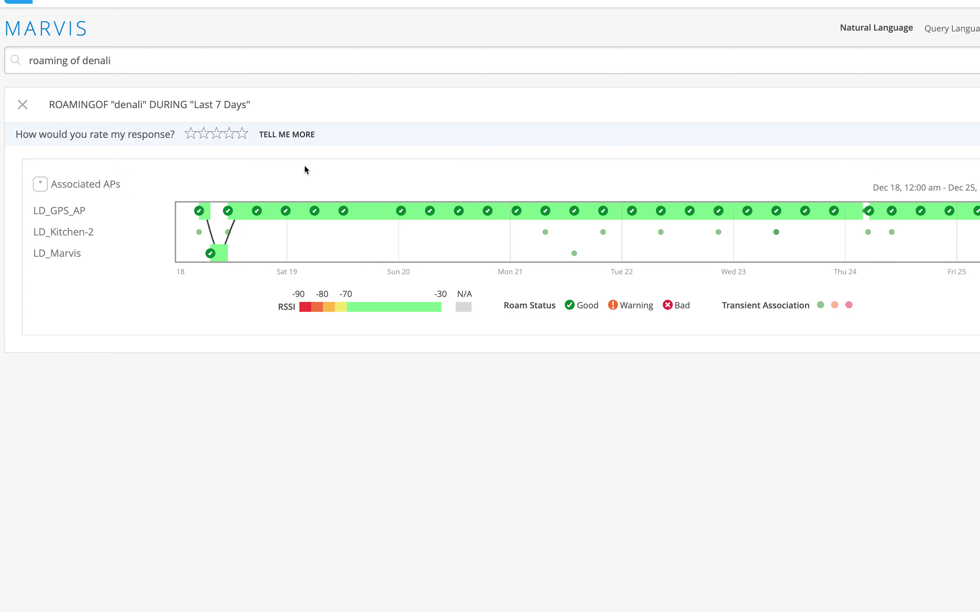
pyautogui.scroll(1, 289, 172)
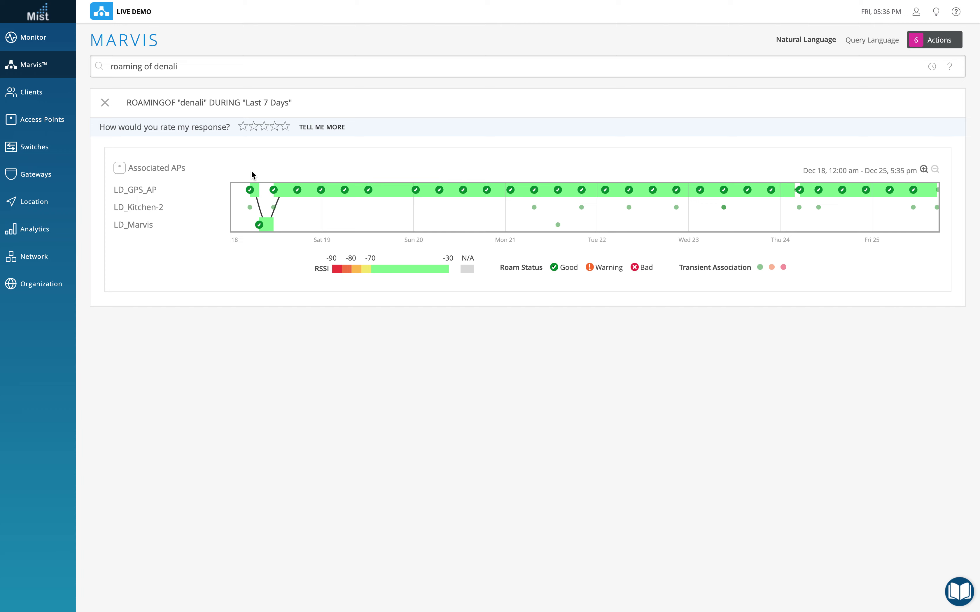
# Submit the Marvis question "list clients" and look through the resulting client table
pyautogui.tripleClick(190, 68)
pyautogui.write('list ')
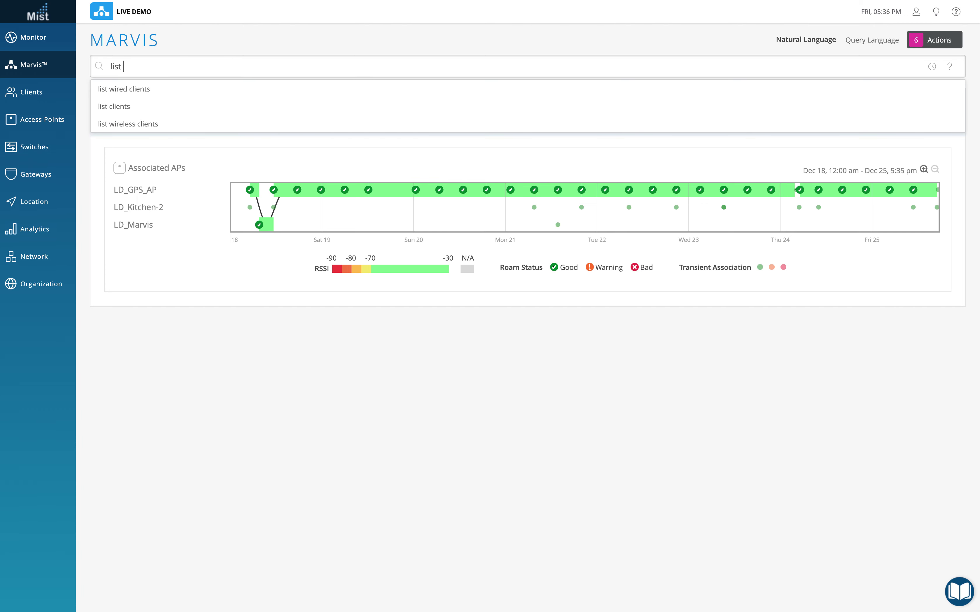
pyautogui.write('clients')
pyautogui.press('Return')
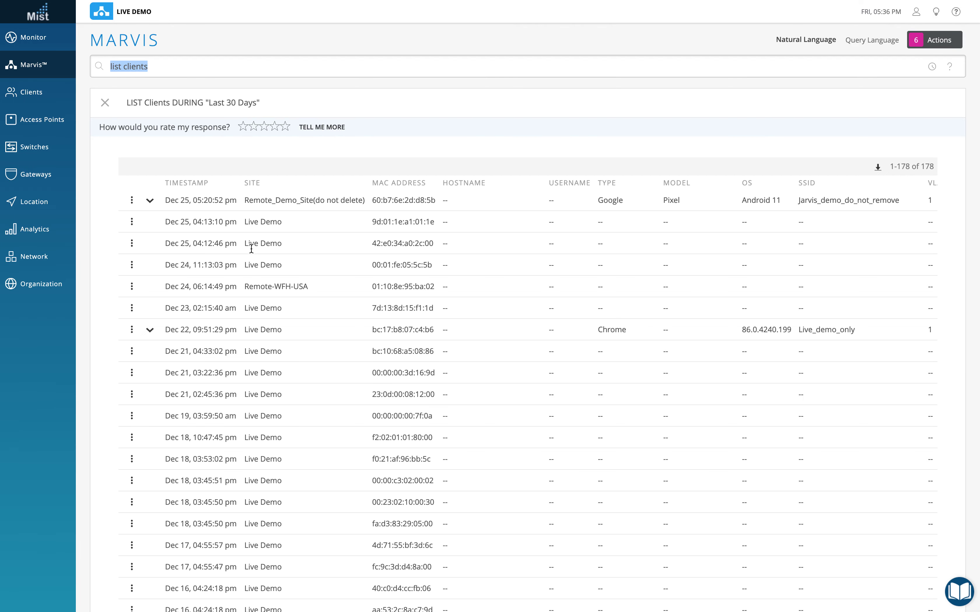
pyautogui.scroll(-10, 280, 341)
pyautogui.scroll(-5, 280, 342)
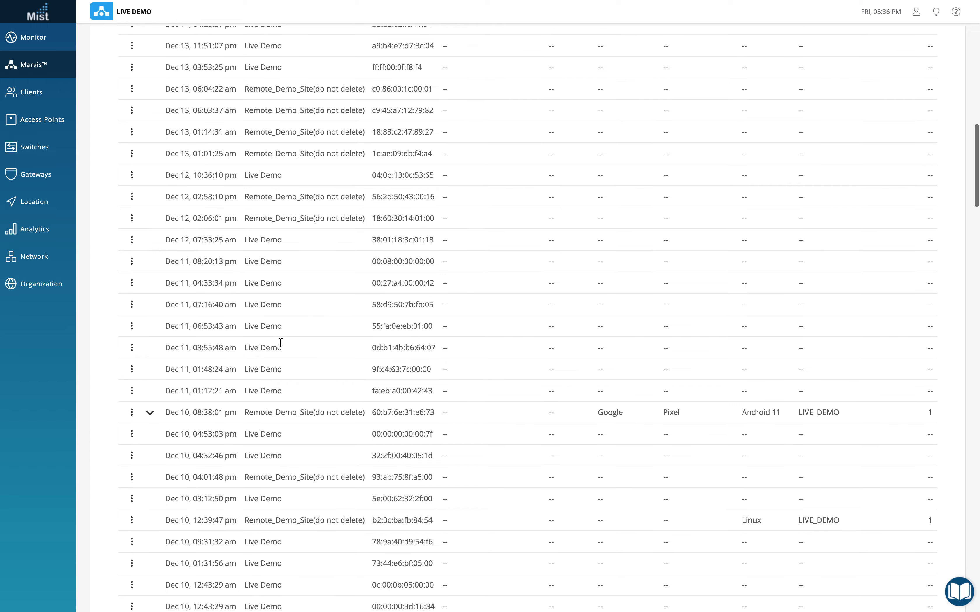
pyautogui.scroll(15, 280, 344)
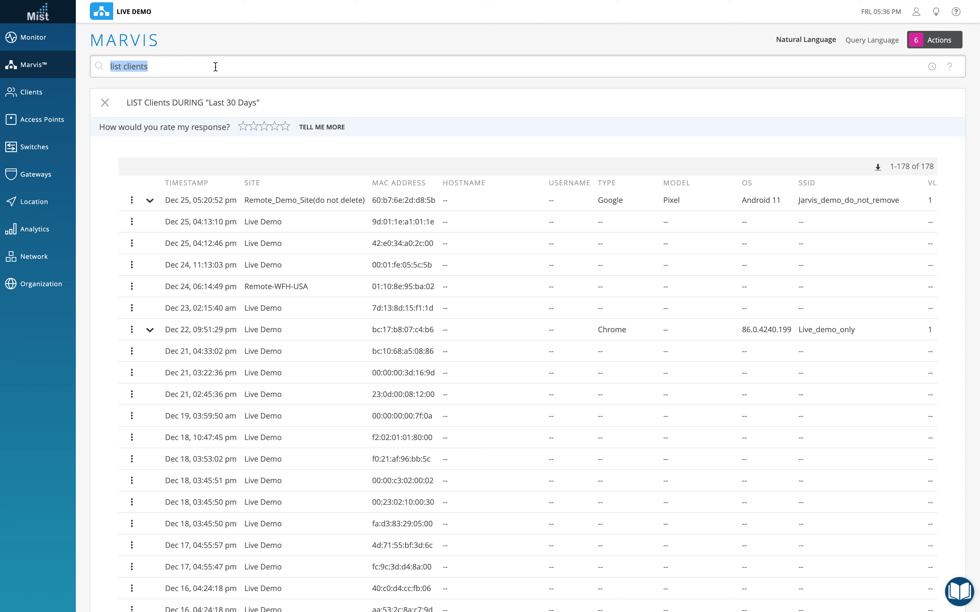
# Leave Marvis without submitting feedback and show the Monitor page's wireless service levels for the Last 7 Days
pyautogui.click(39, 67)
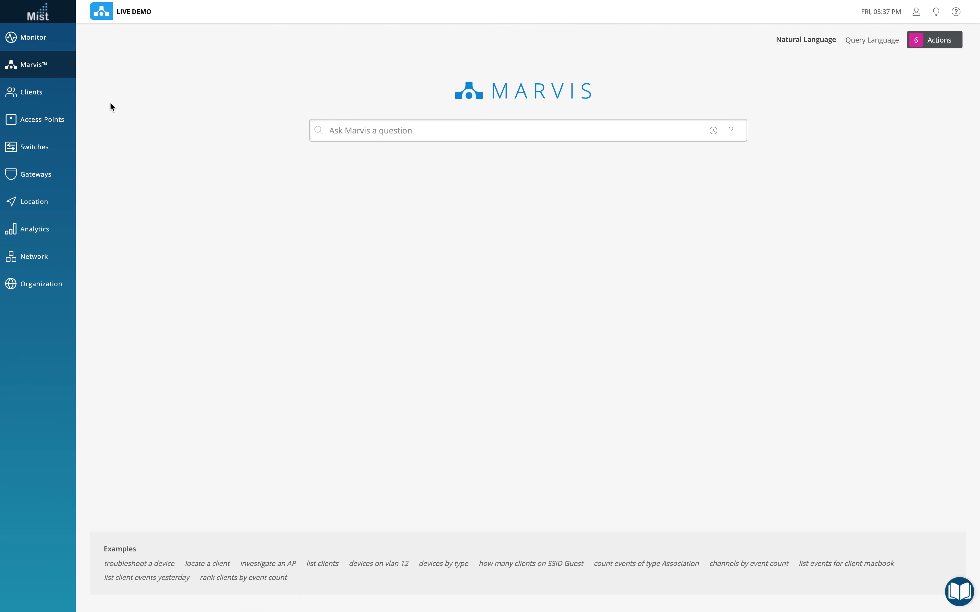
pyautogui.moveTo(40, 43)
pyautogui.click(131, 31)
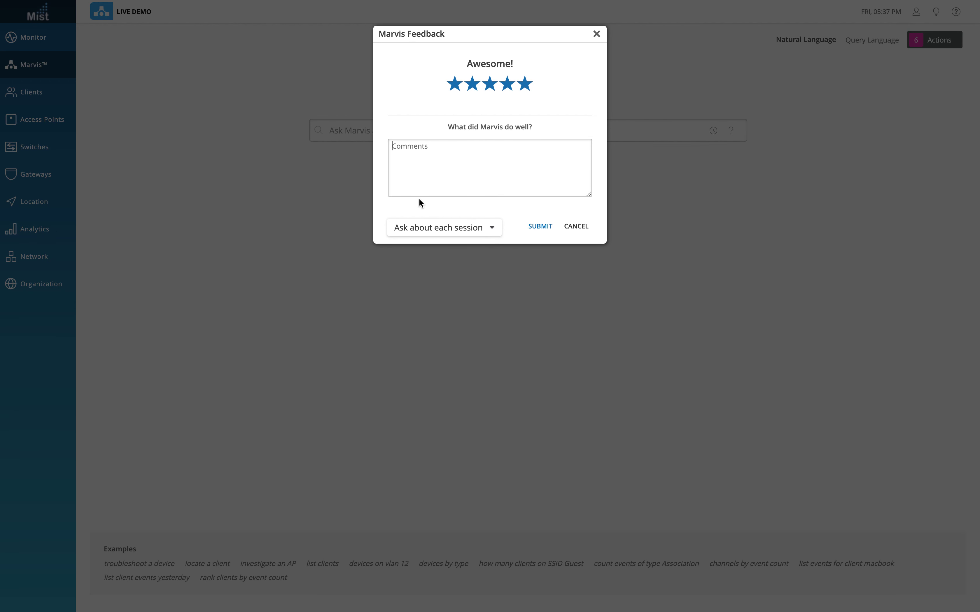
pyautogui.click(577, 227)
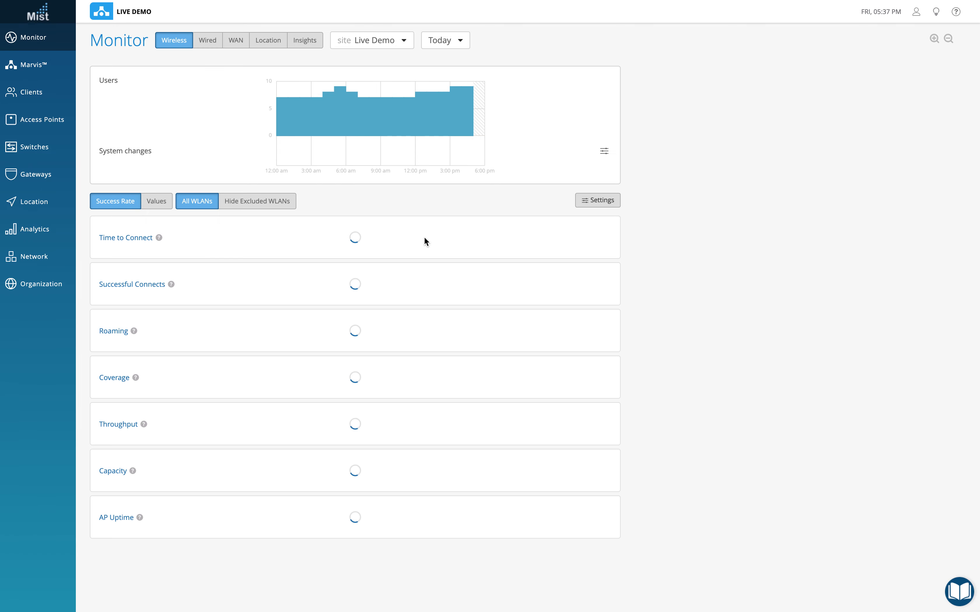
pyautogui.click(449, 43)
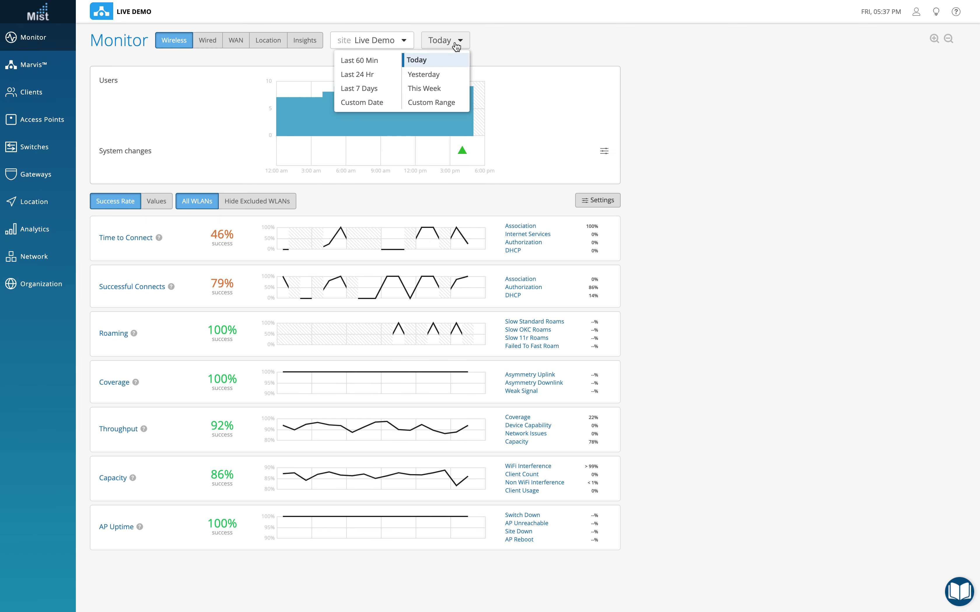
pyautogui.click(367, 88)
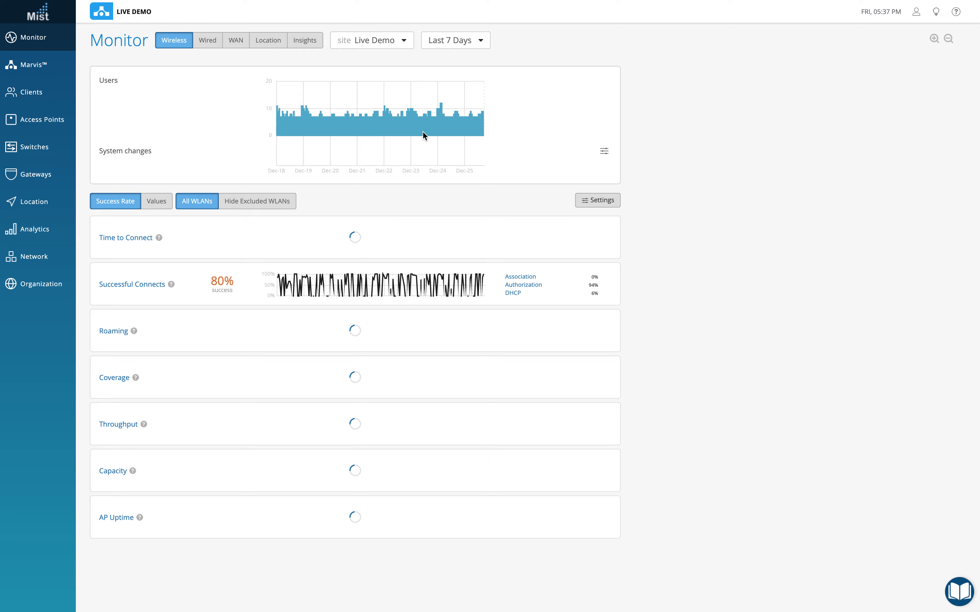
# Browse the Live Demo clients available as a monitoring scope and view the service levels for the Entire Org
pyautogui.click(404, 40)
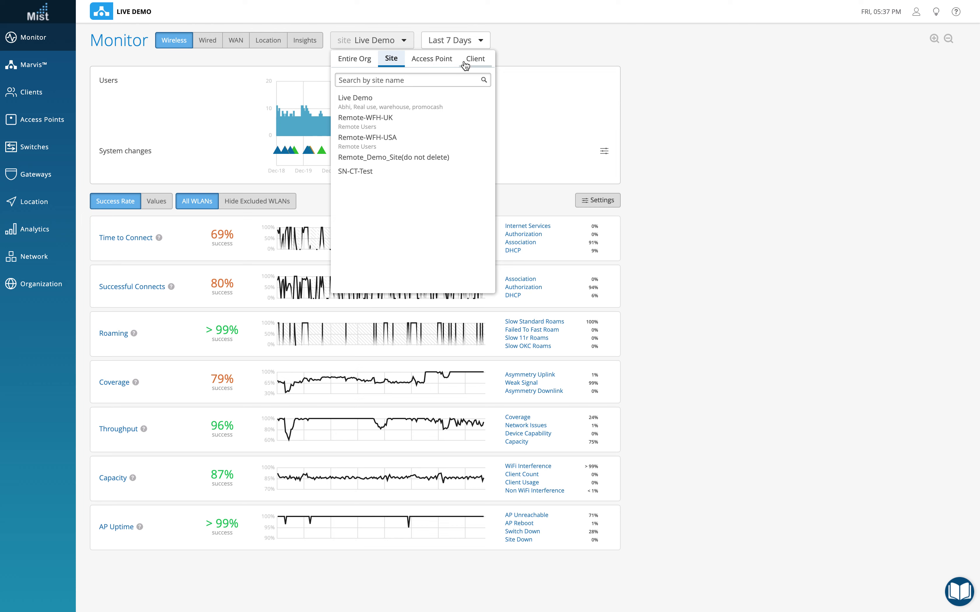
pyautogui.click(481, 61)
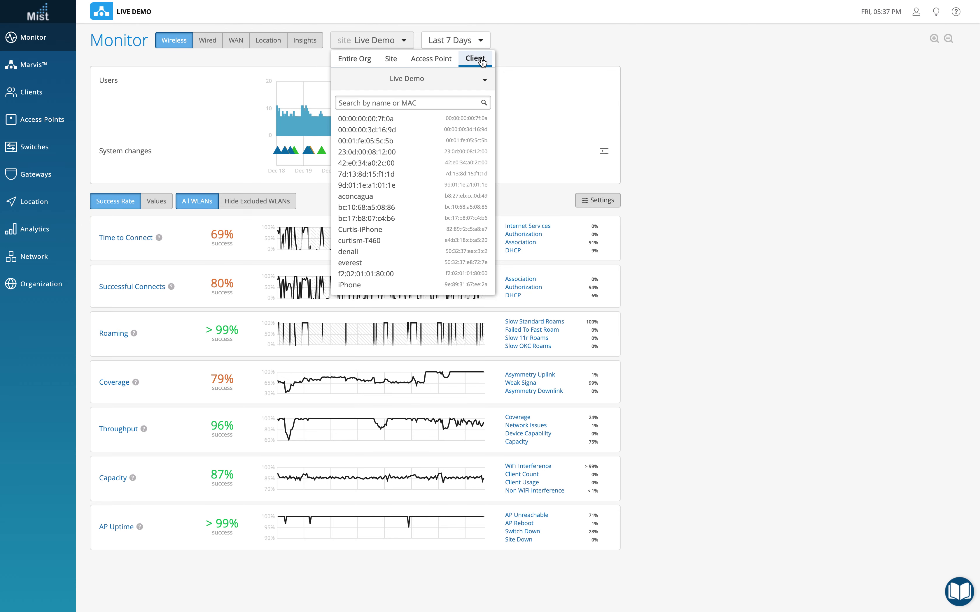
pyautogui.scroll(-3, 382, 225)
pyautogui.scroll(2, 384, 226)
pyautogui.scroll(2, 384, 226)
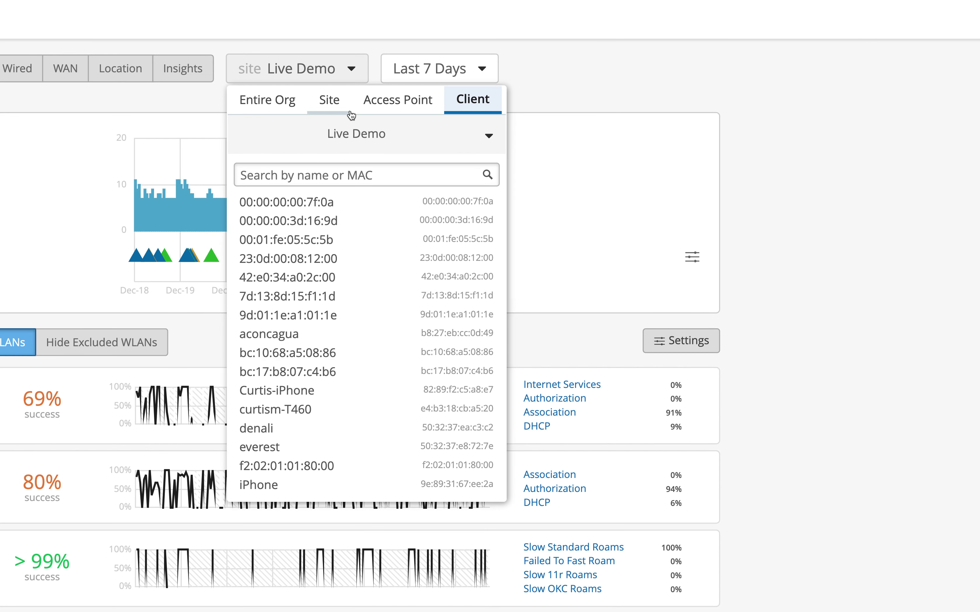
pyautogui.click(285, 101)
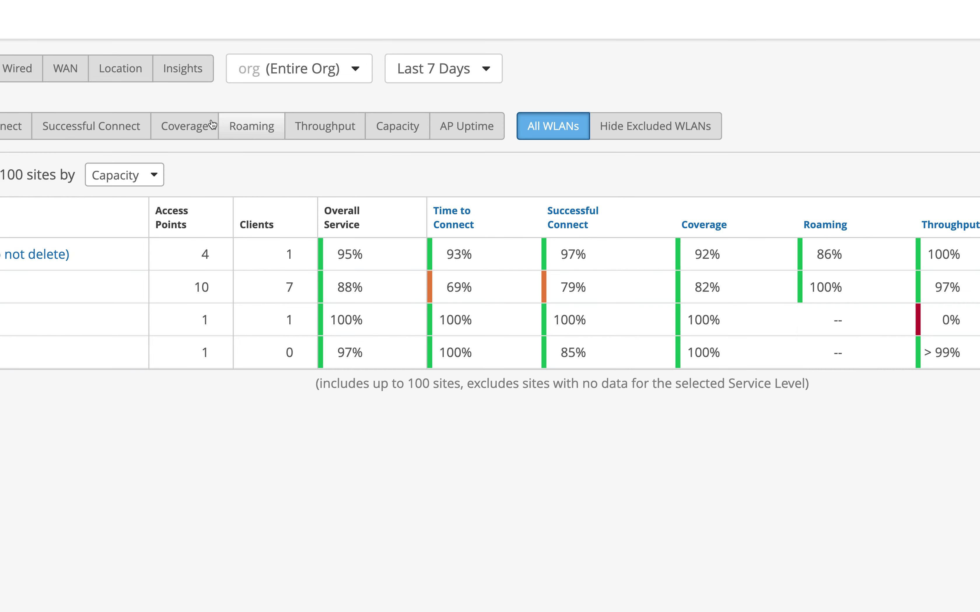
# Set the monitoring scope back to the Live Demo site
pyautogui.click(403, 78)
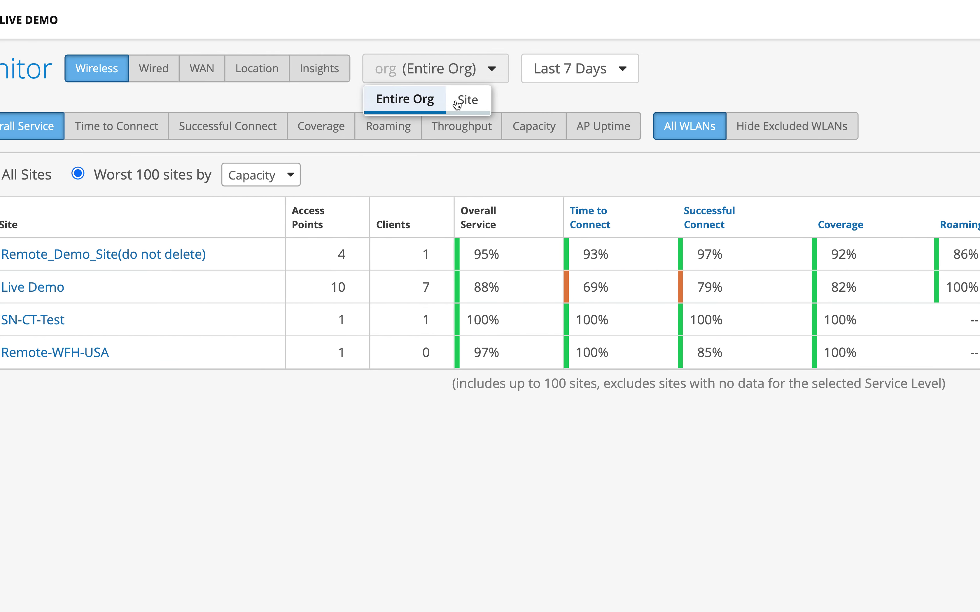
pyautogui.click(473, 106)
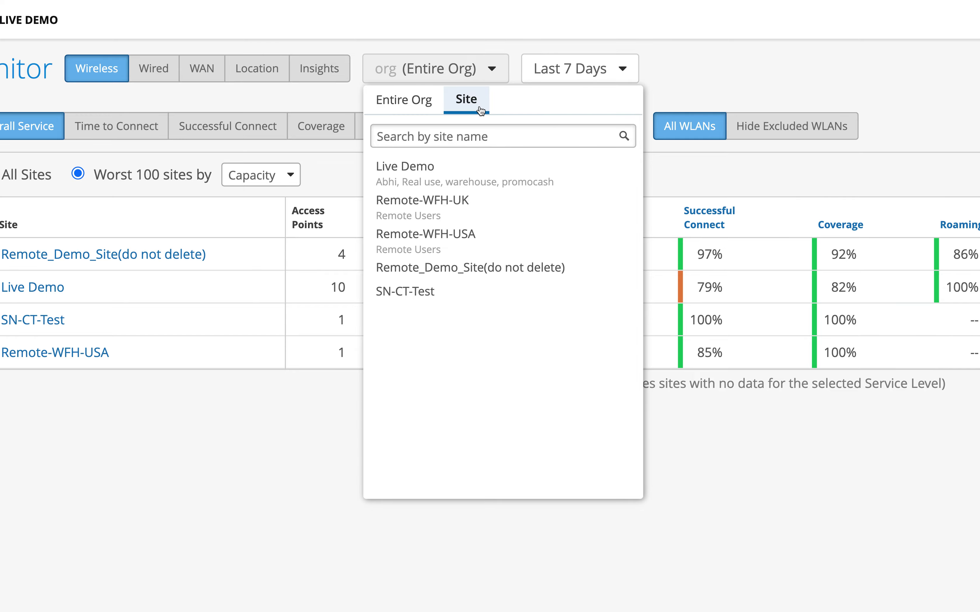
pyautogui.click(434, 169)
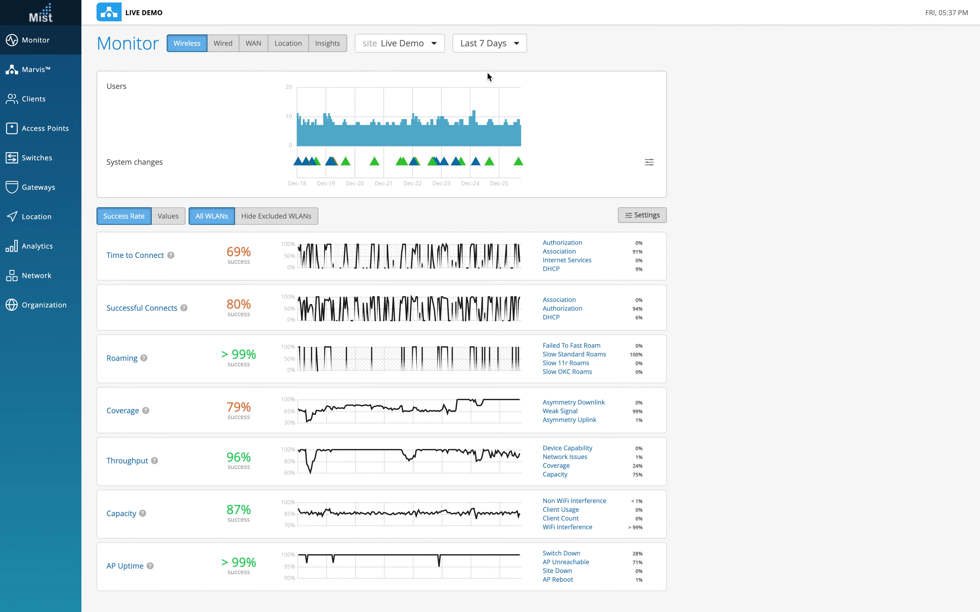
# Look over the available monitoring scopes, close the list unchanged and return to the Marvis question page
pyautogui.click(435, 52)
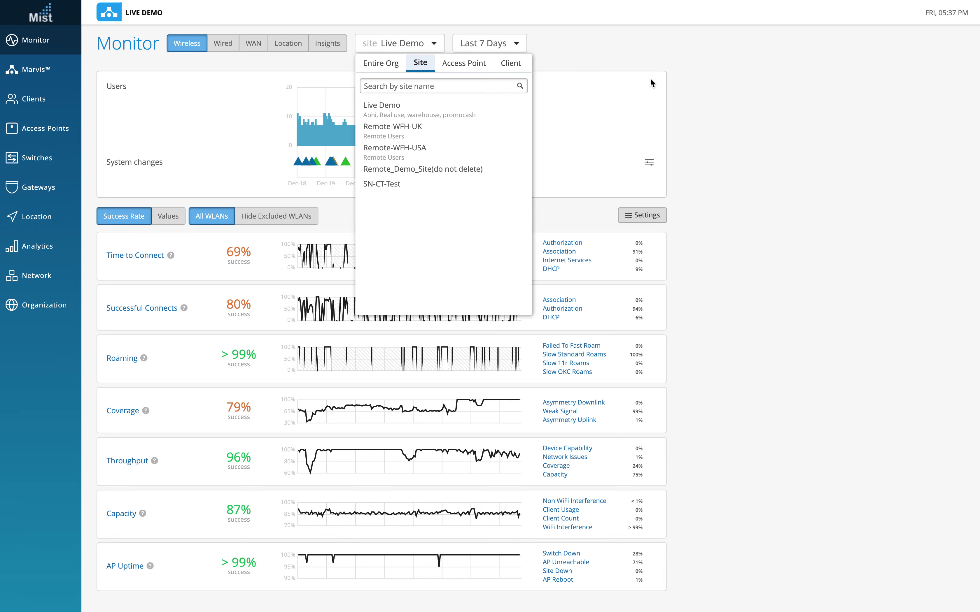
pyautogui.click(713, 111)
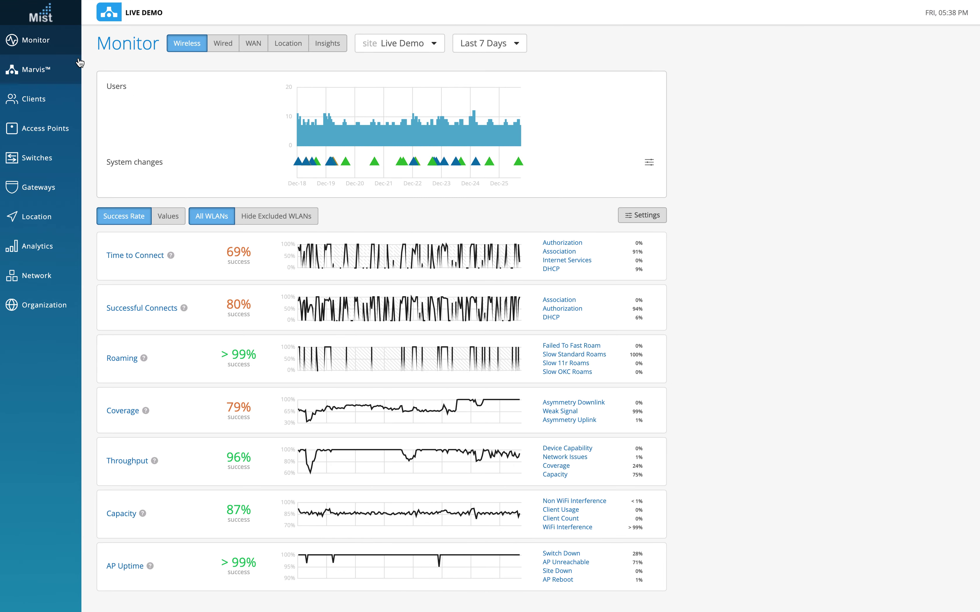
pyautogui.click(80, 63)
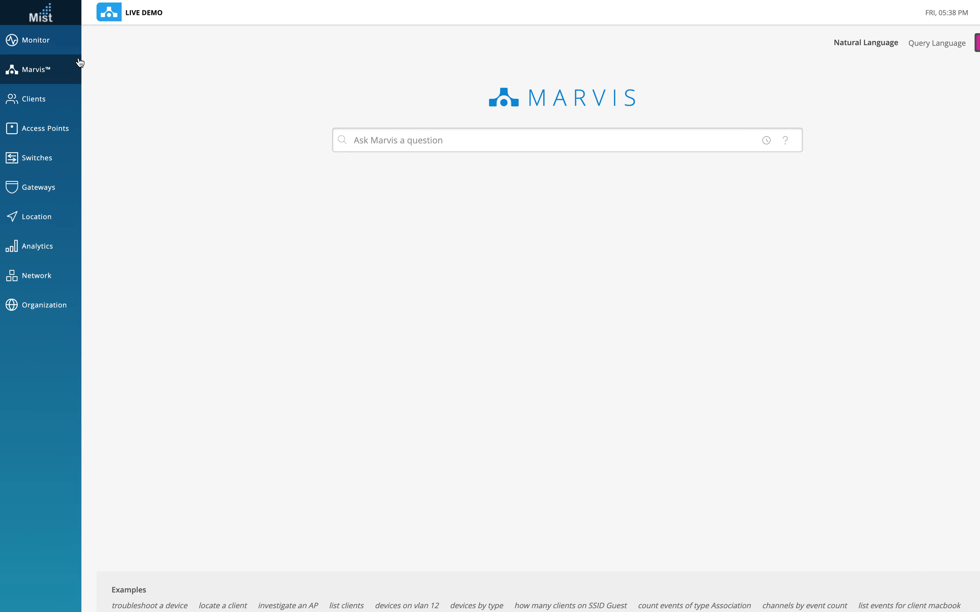